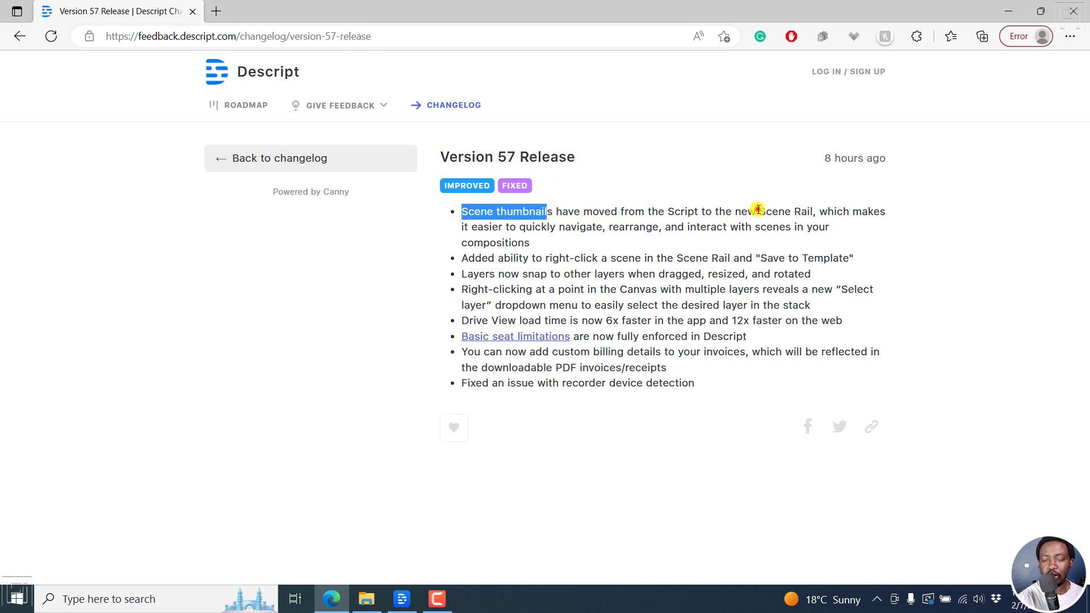
Highlight "Scene Rail" in the Version 57 release notes and switch to the Canva PDF project in Descript.
{"action": "left_click_drag", "start_coordinate": [759, 210], "coordinate": [810, 212]}
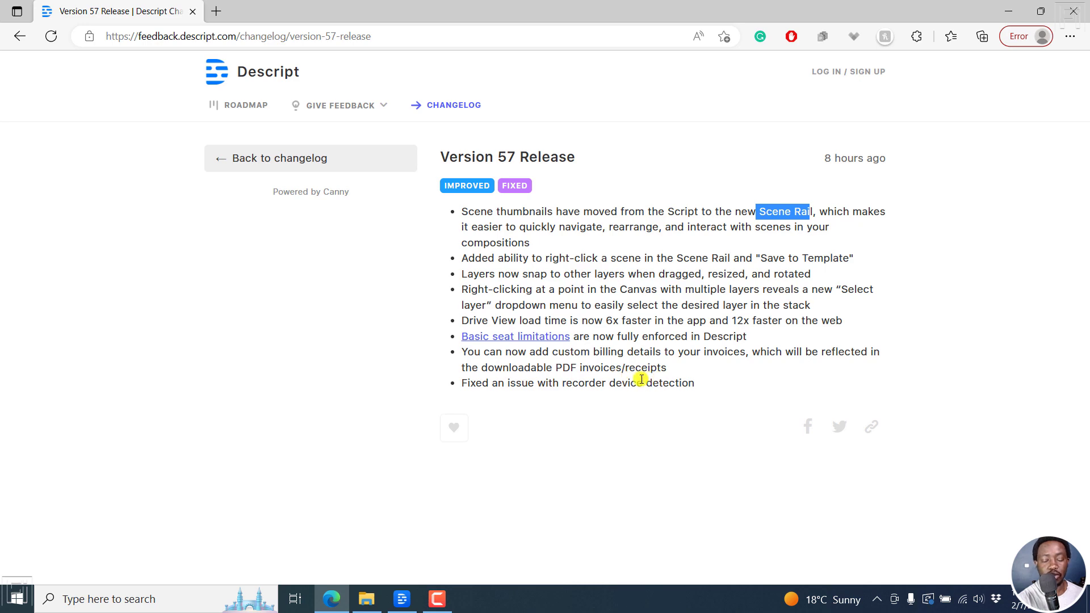
{"action": "left_click", "coordinate": [402, 599]}
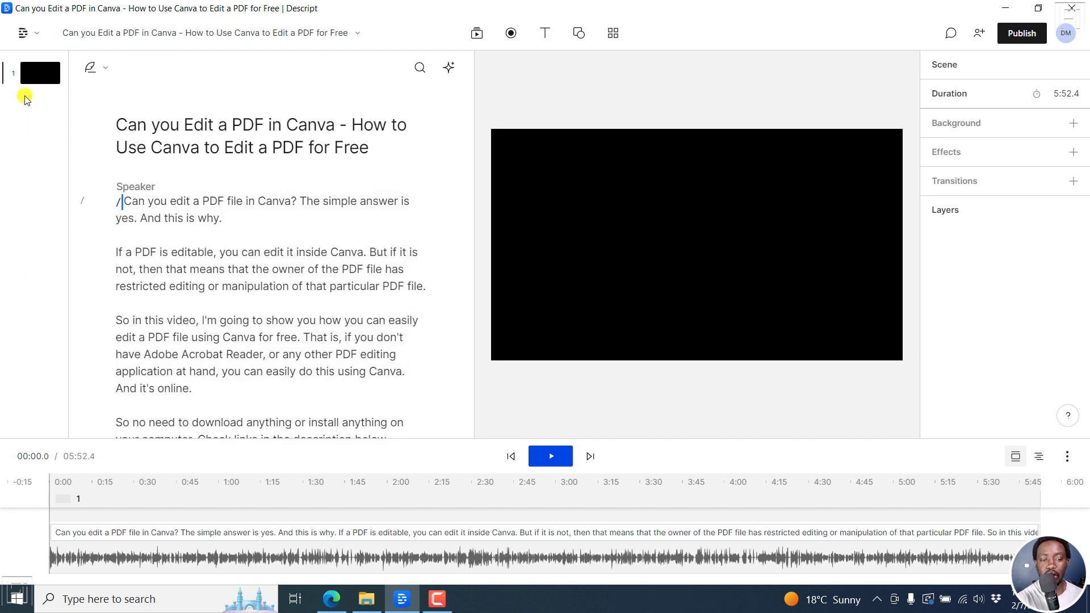
{"action": "left_click", "coordinate": [29, 84]}
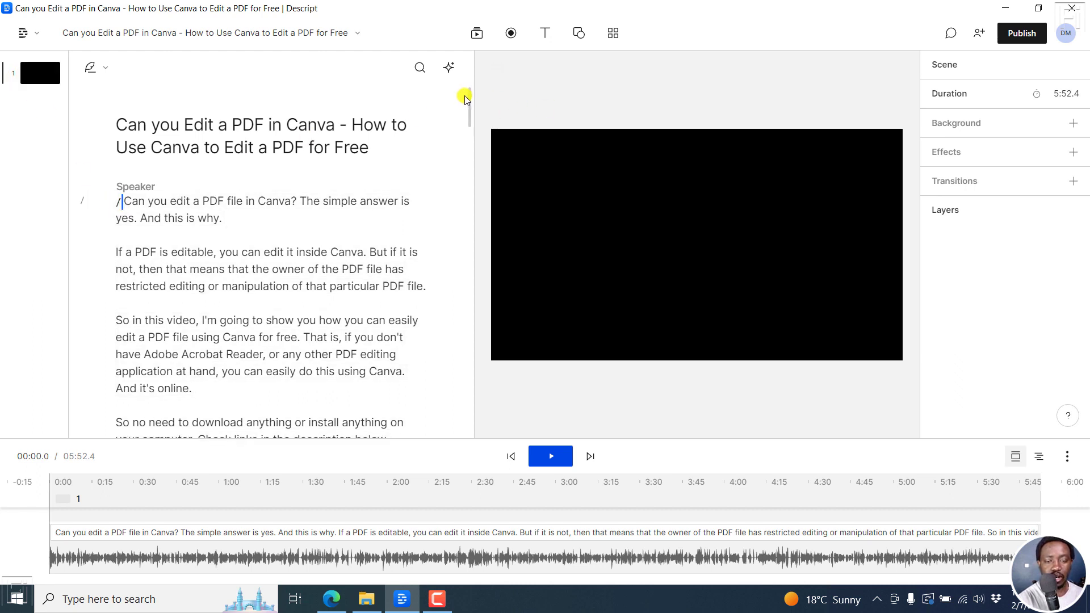
Insert a scene break before "So in this video" in the script and enlarge the timeline area.
{"action": "left_click_drag", "start_coordinate": [468, 97], "coordinate": [468, 100]}
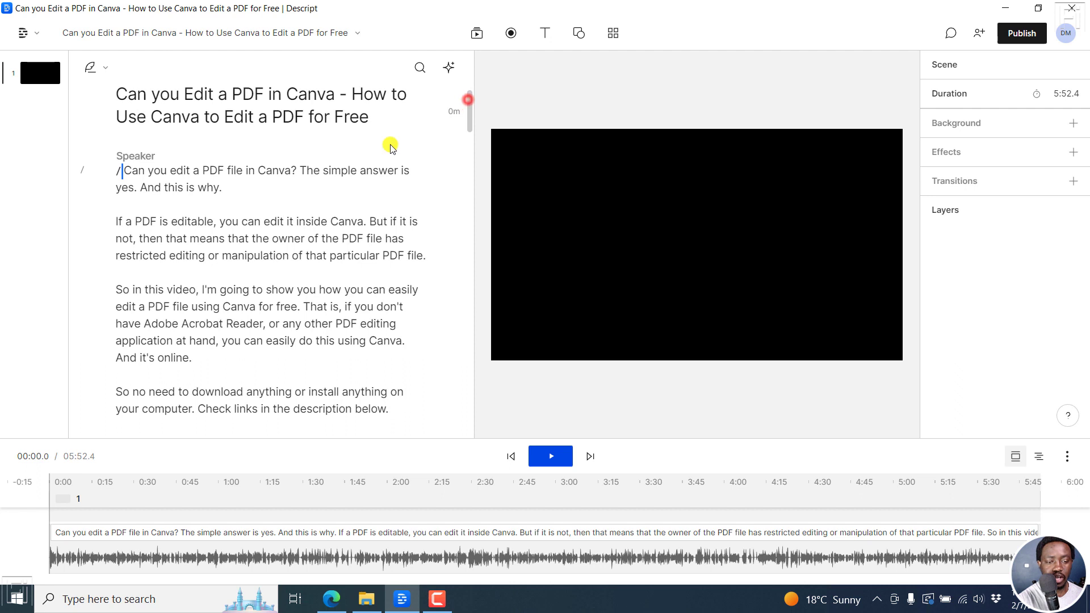
{"action": "left_click", "coordinate": [115, 291]}
{"action": "left_click", "coordinate": [80, 291]}
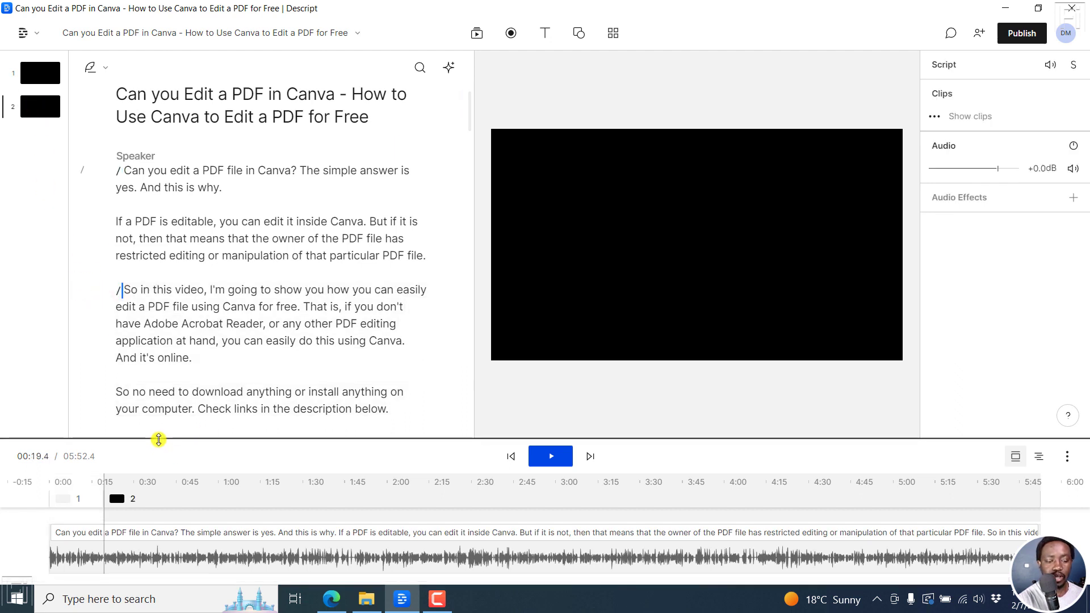
{"action": "left_click_drag", "start_coordinate": [158, 439], "coordinate": [154, 379]}
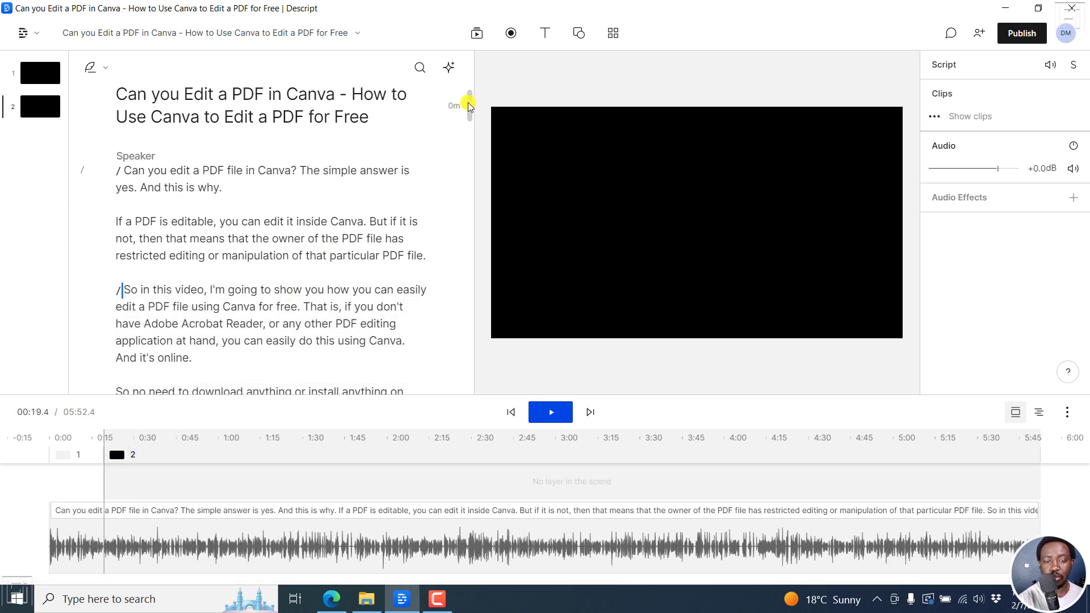
Insert scene breaks before "Now, for you to upload a PDF file" and "So we'll go to the top right here".
{"action": "scroll", "coordinate": [472, 111], "scroll_direction": "down", "scroll_amount": 3}
{"action": "scroll", "coordinate": [472, 111], "scroll_direction": "down", "scroll_amount": 2}
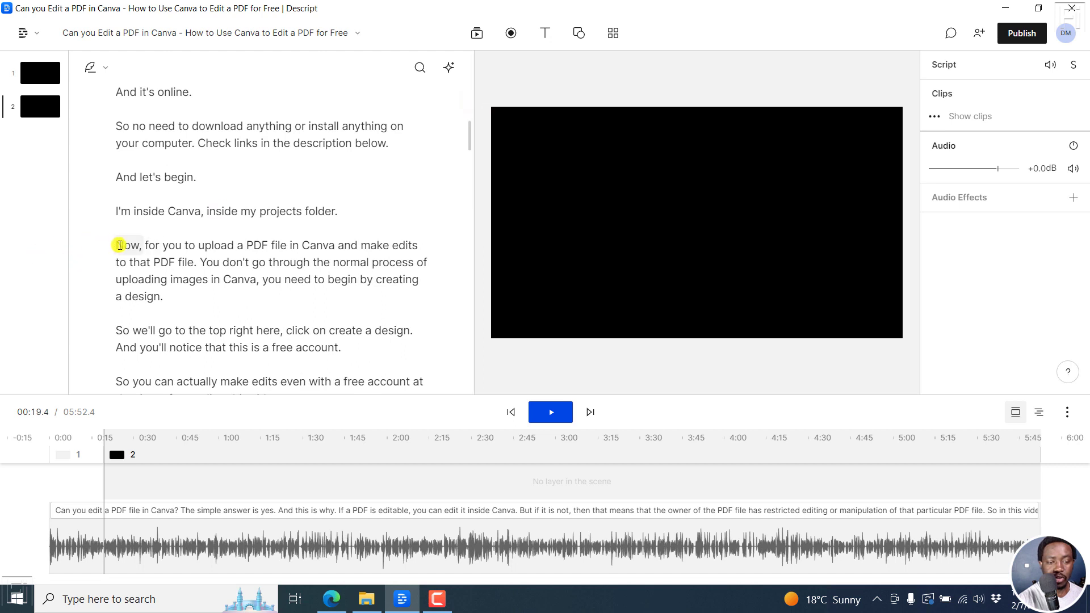
{"action": "left_click", "coordinate": [117, 246]}
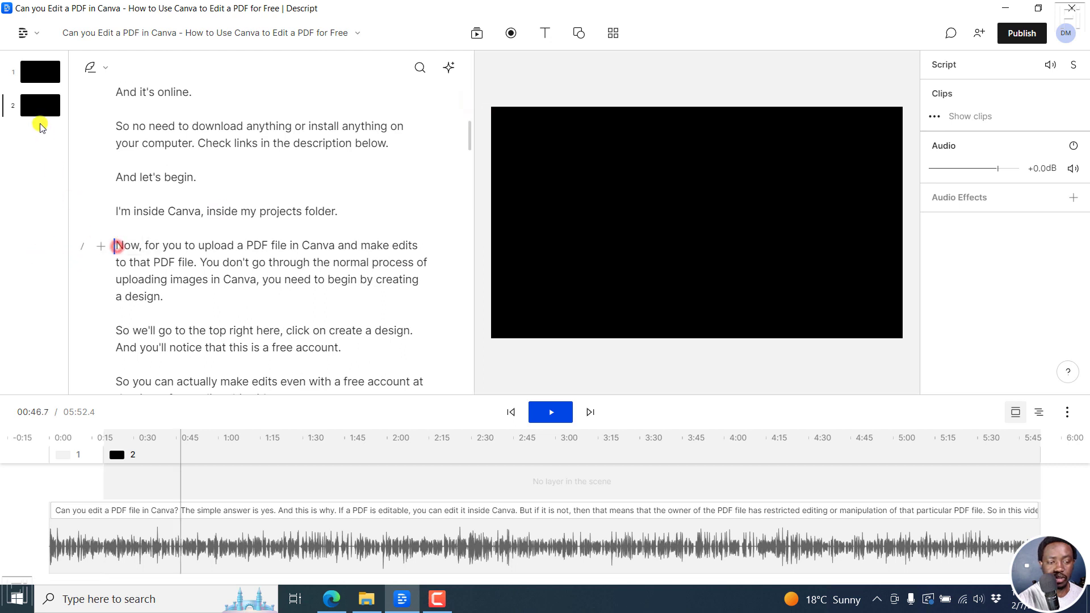
{"action": "left_click", "coordinate": [84, 250]}
{"action": "left_click", "coordinate": [117, 330]}
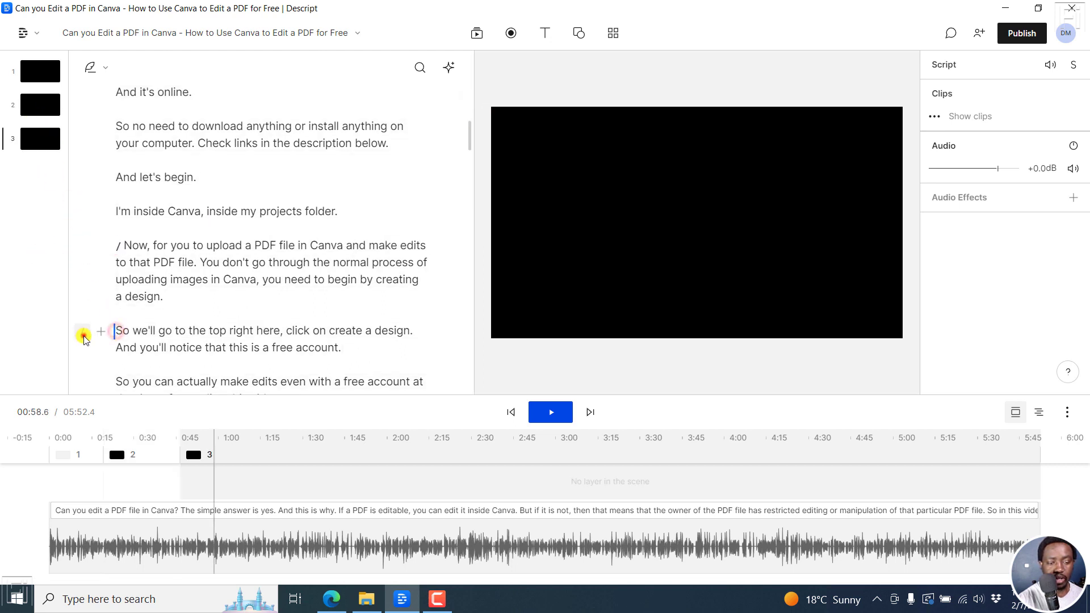
{"action": "left_click", "coordinate": [83, 335]}
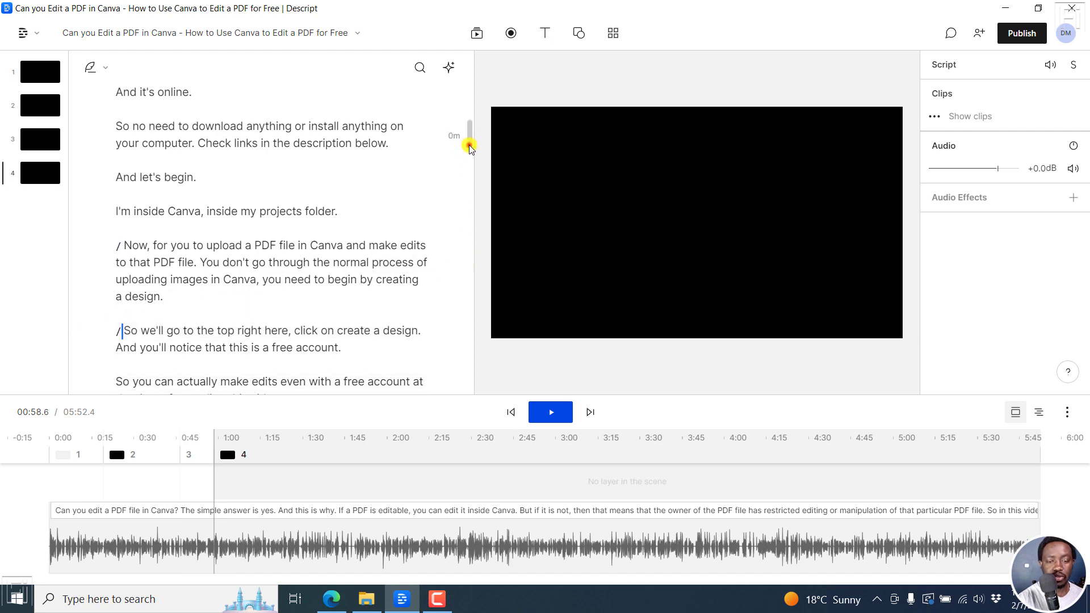
Insert a scene break before "Click on create a design." in the script.
{"action": "scroll", "coordinate": [470, 147], "scroll_direction": "down", "scroll_amount": 3}
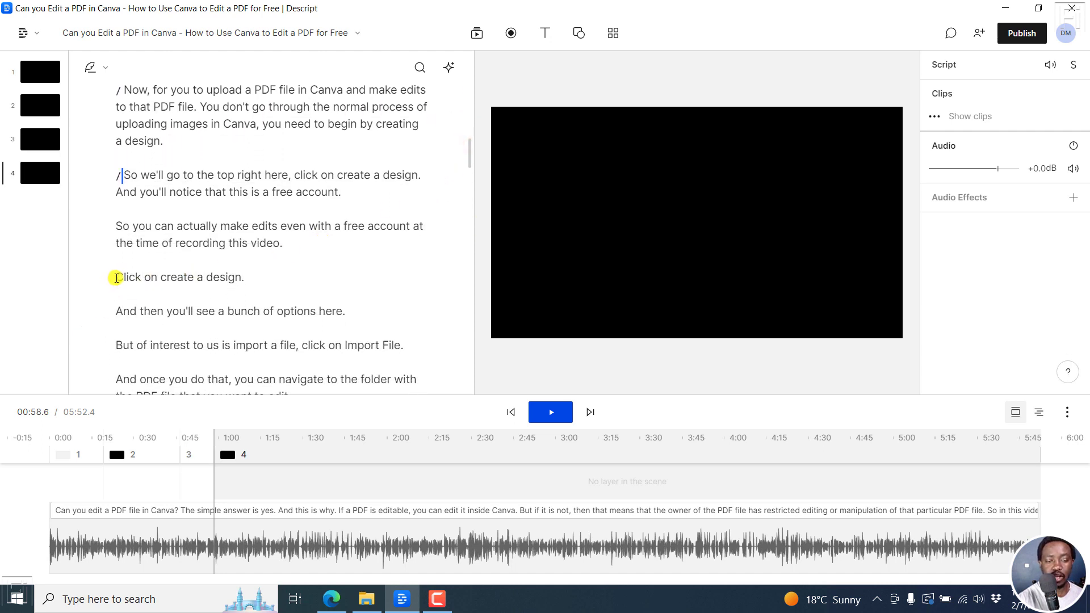
{"action": "left_click", "coordinate": [116, 278]}
{"action": "left_click", "coordinate": [82, 277]}
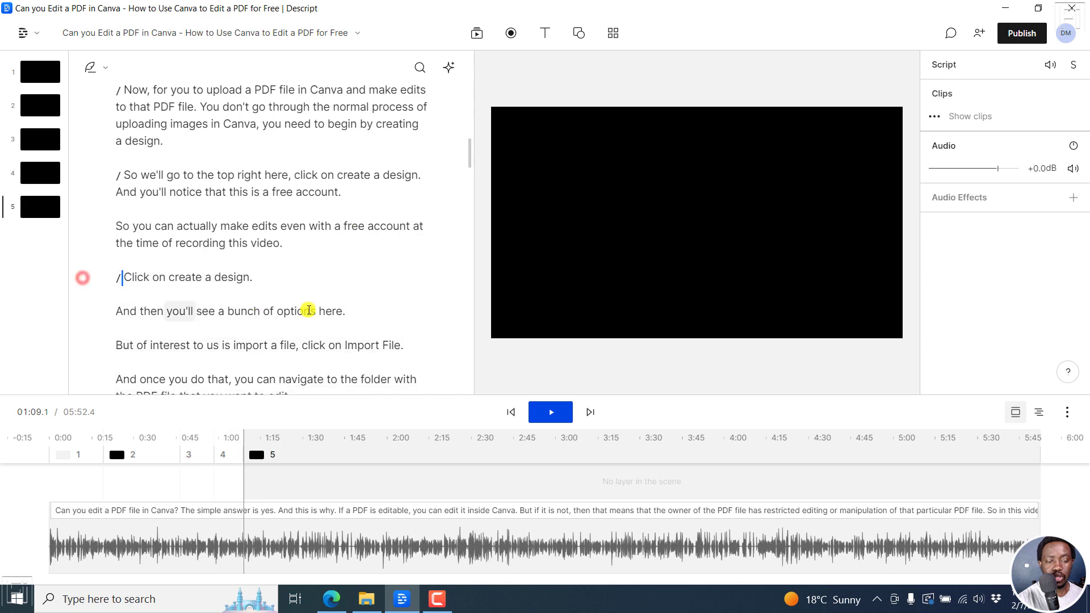
Place the image "Beautiful nature scene with mountains and calm lake" in scene 1 and "green leaves. Nature background" in scene 2.
{"action": "left_click_drag", "start_coordinate": [469, 155], "coordinate": [474, 78]}
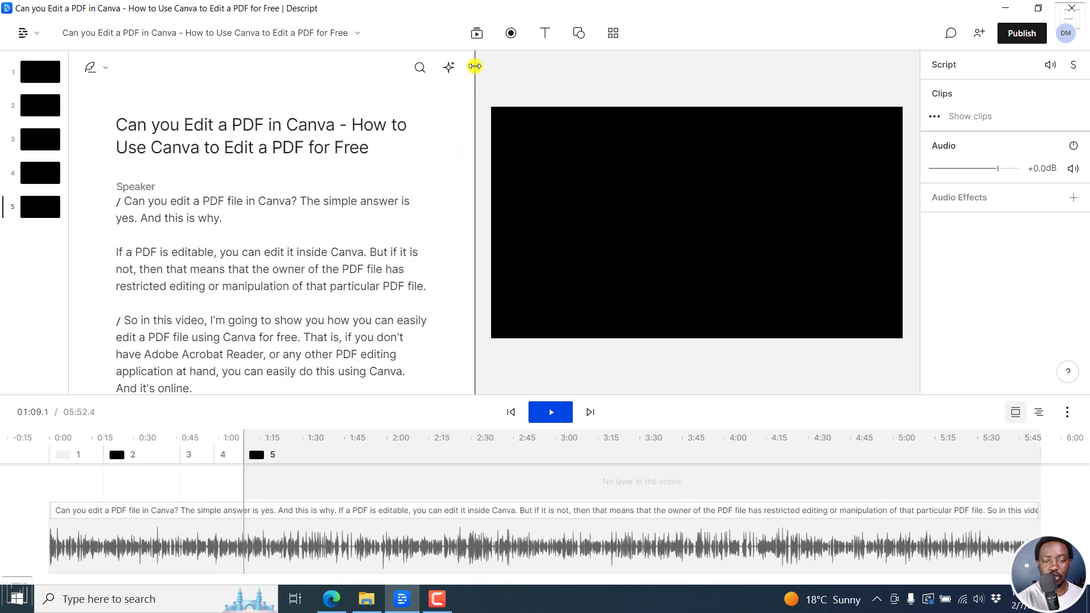
{"action": "left_click", "coordinate": [477, 33]}
{"action": "left_click_drag", "start_coordinate": [579, 160], "coordinate": [222, 208]}
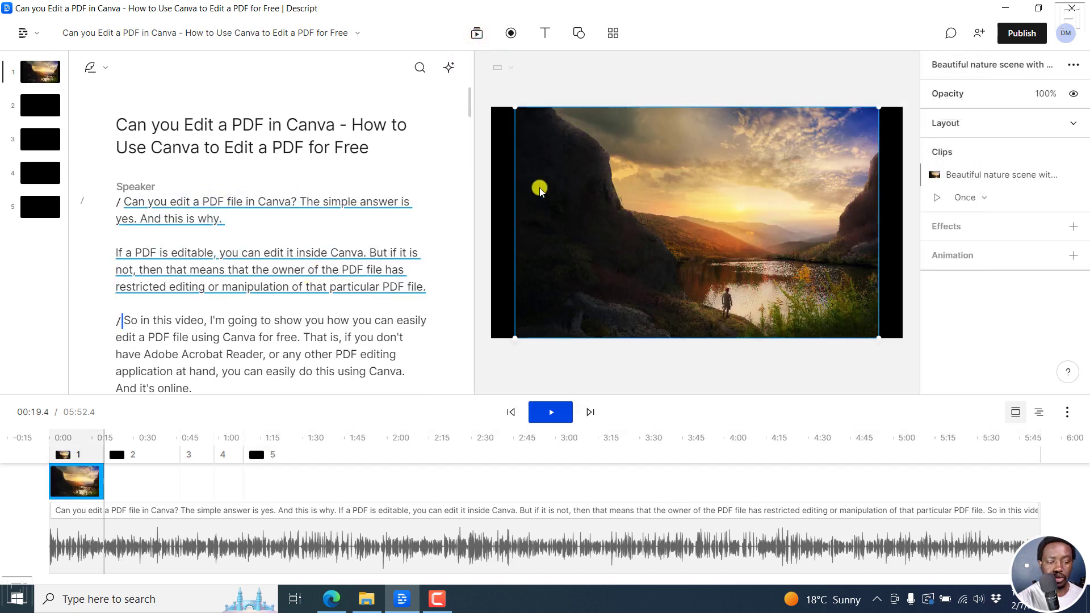
{"action": "left_click", "coordinate": [476, 33]}
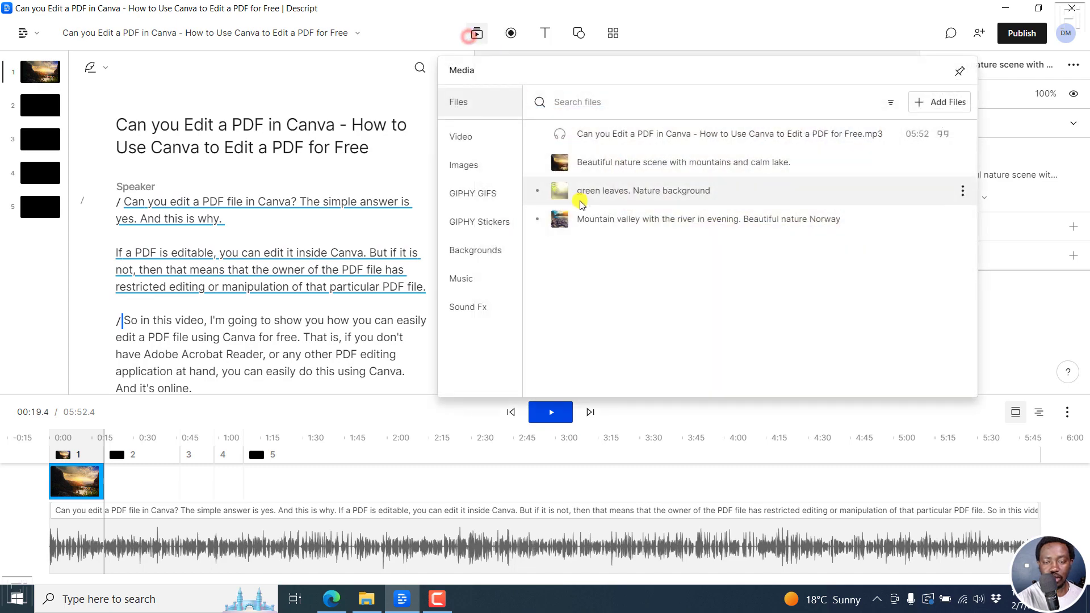
{"action": "left_click_drag", "start_coordinate": [584, 191], "coordinate": [178, 345]}
Place the image "Mountain valley with the river in evening" in scene 3.
{"action": "left_click", "coordinate": [192, 453]}
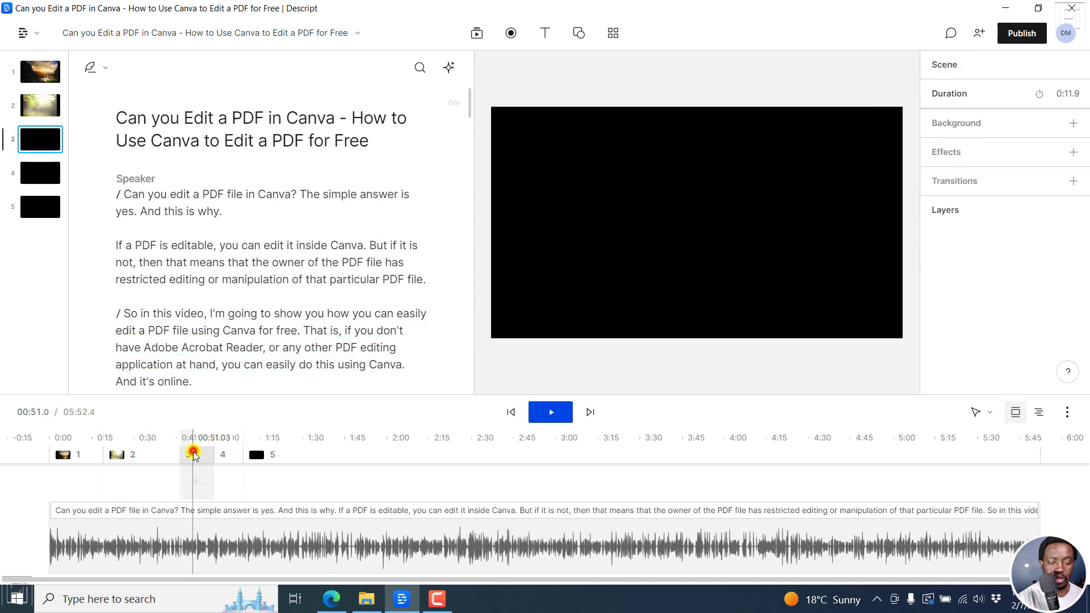
{"action": "left_click", "coordinate": [479, 33]}
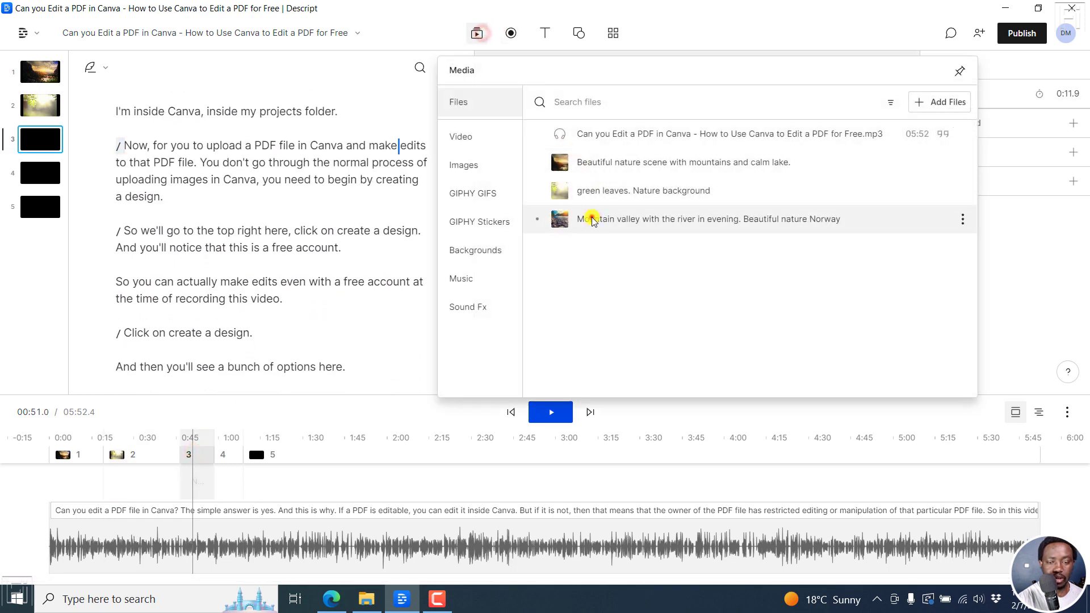
{"action": "left_click_drag", "start_coordinate": [612, 224], "coordinate": [177, 179]}
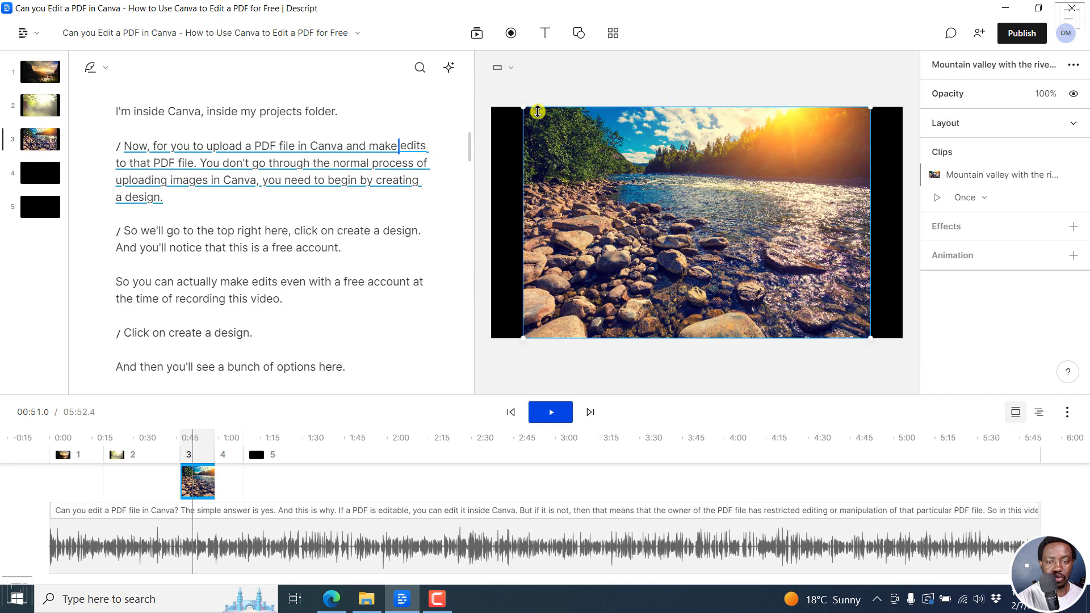
Add the mountains and calm lake image to scene 4 and the Mountain valley image to scene 5.
{"action": "left_click", "coordinate": [470, 34]}
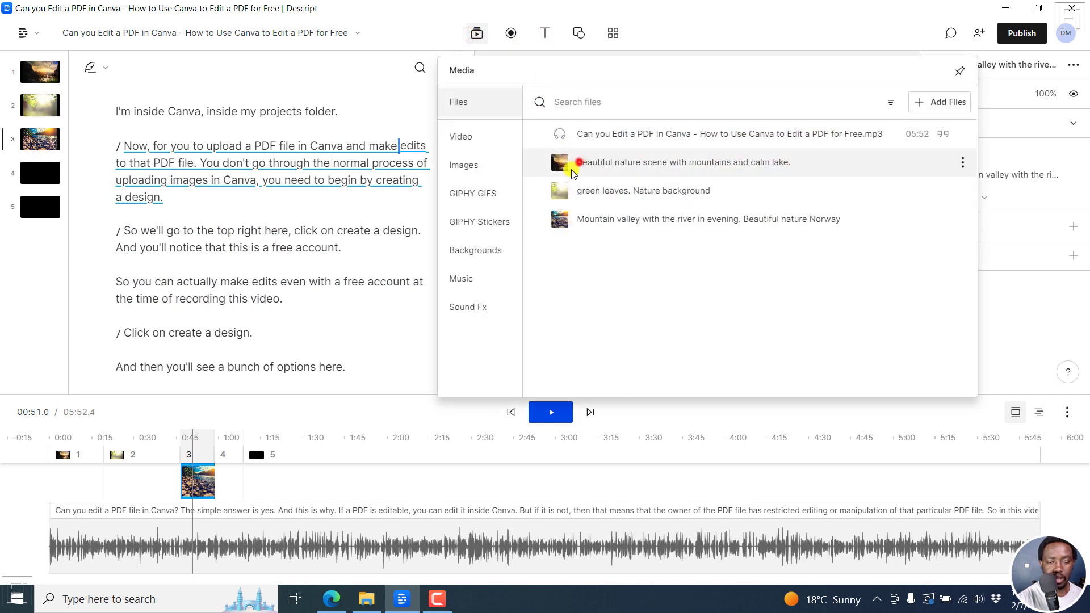
{"action": "left_click_drag", "start_coordinate": [573, 164], "coordinate": [170, 248]}
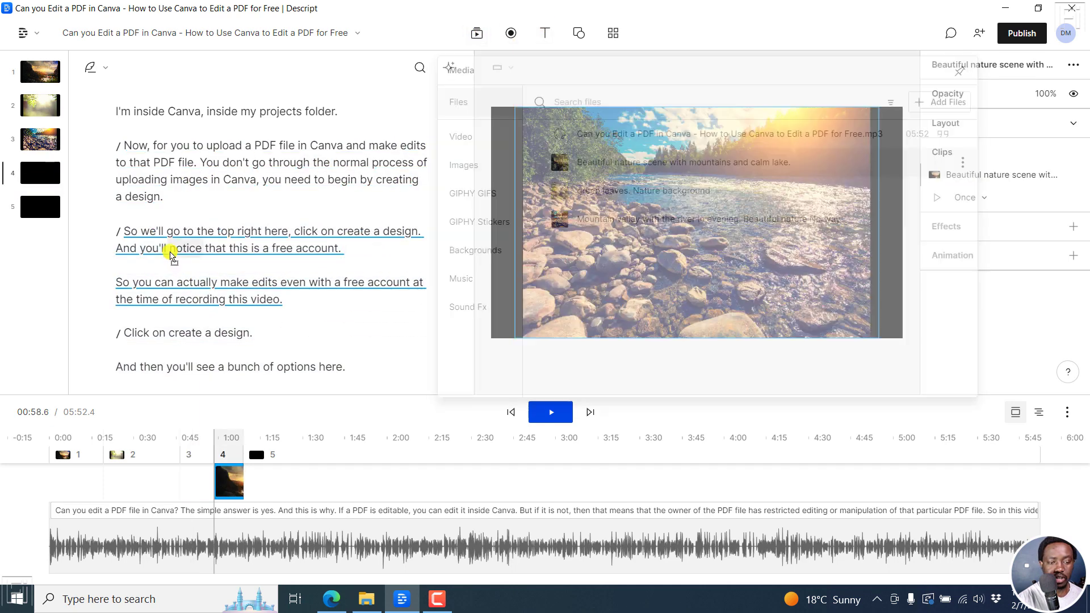
{"action": "left_click", "coordinate": [477, 33]}
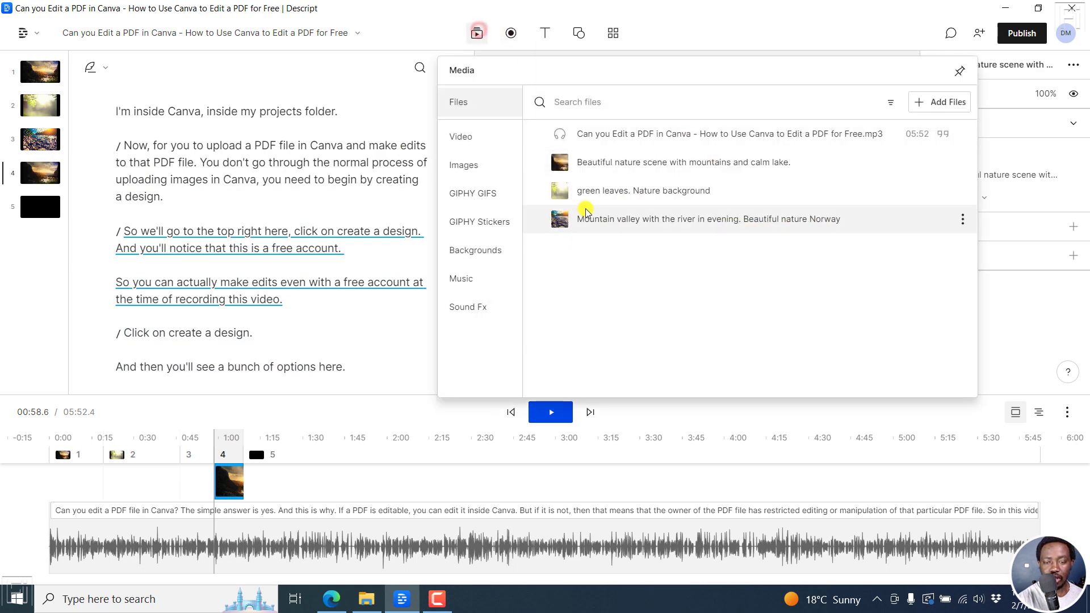
{"action": "left_click_drag", "start_coordinate": [595, 215], "coordinate": [183, 357]}
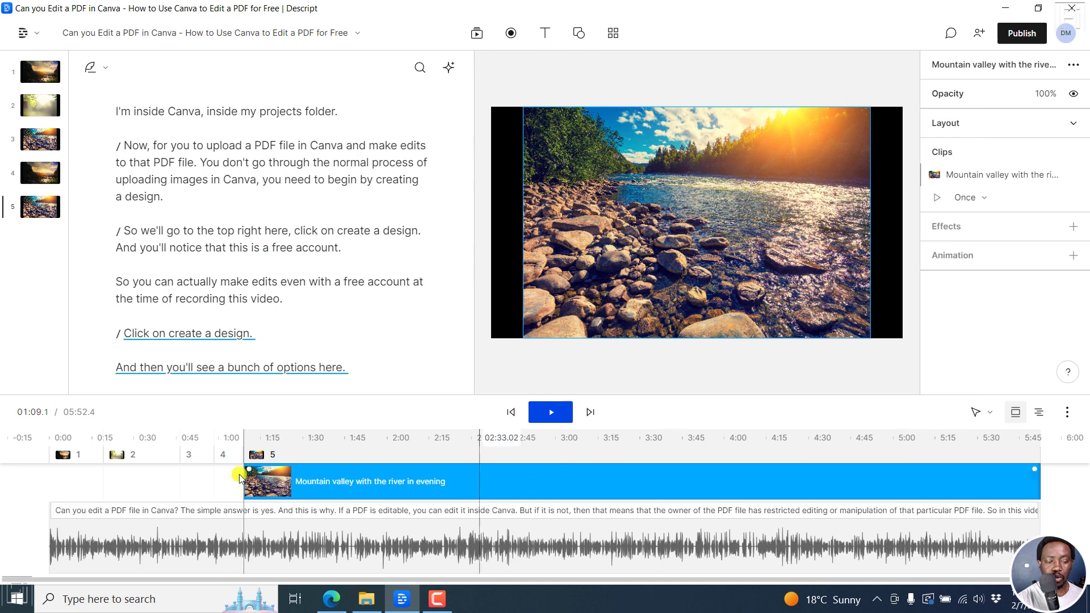
Show all layers across the scenes in the timeline and return the playhead to the start.
{"action": "left_click", "coordinate": [1039, 413]}
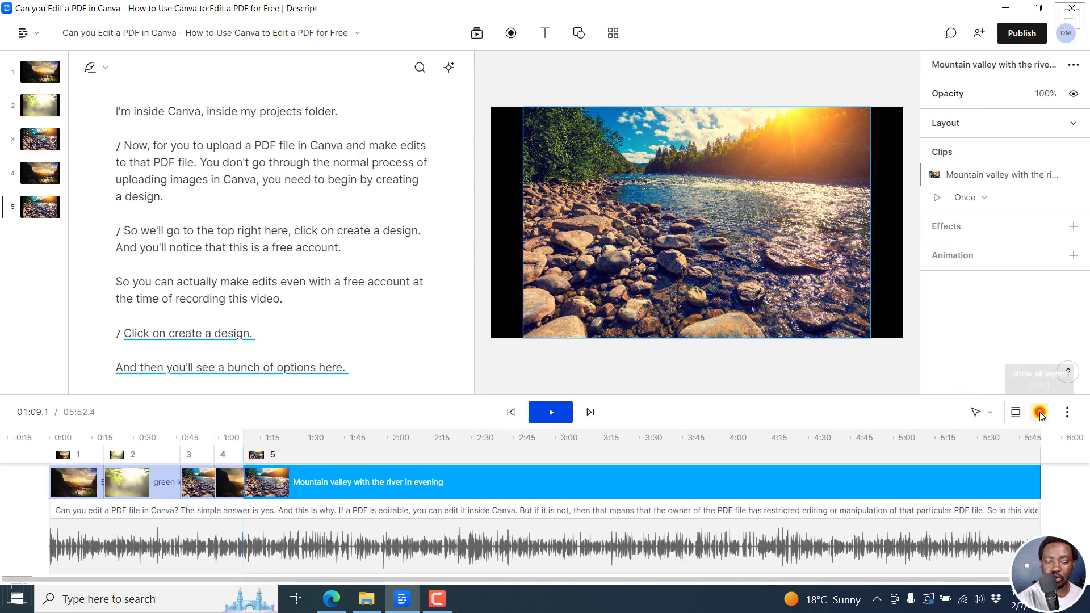
{"action": "left_click", "coordinate": [517, 418]}
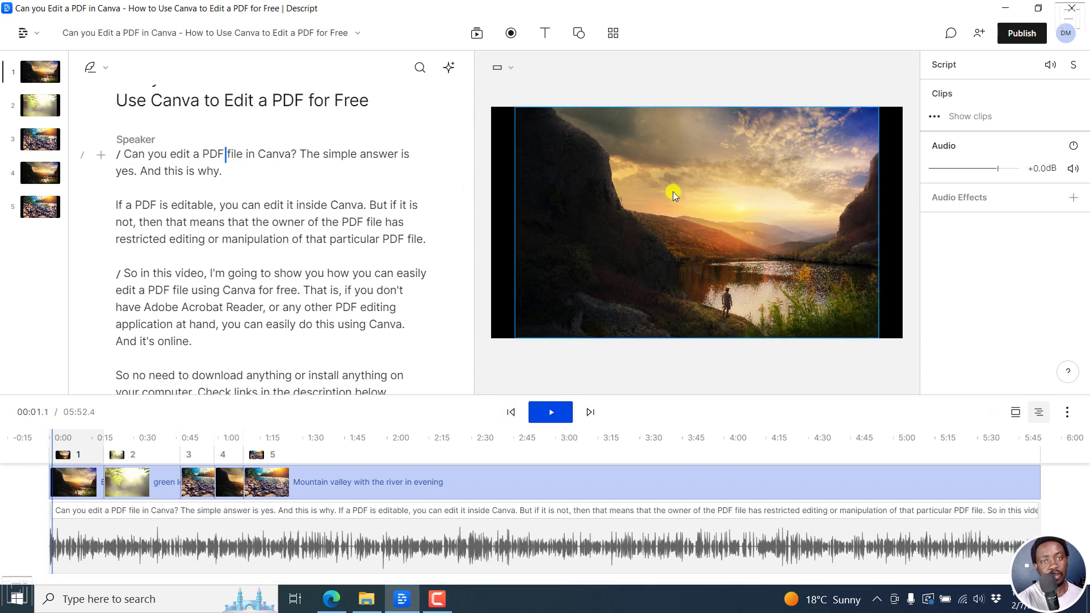
Step through the five scenes using the timeline markers and scene thumbnails to examine each scene's image.
{"action": "left_click", "coordinate": [130, 458]}
{"action": "left_click", "coordinate": [198, 456]}
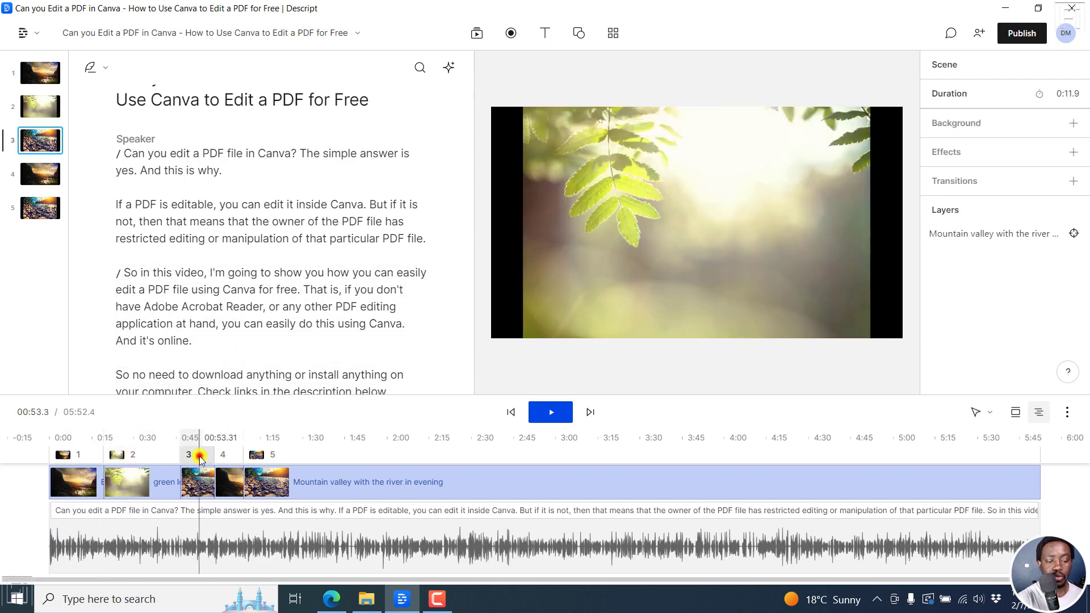
{"action": "left_click", "coordinate": [227, 455]}
{"action": "left_click", "coordinate": [263, 456]}
{"action": "left_click", "coordinate": [201, 457]}
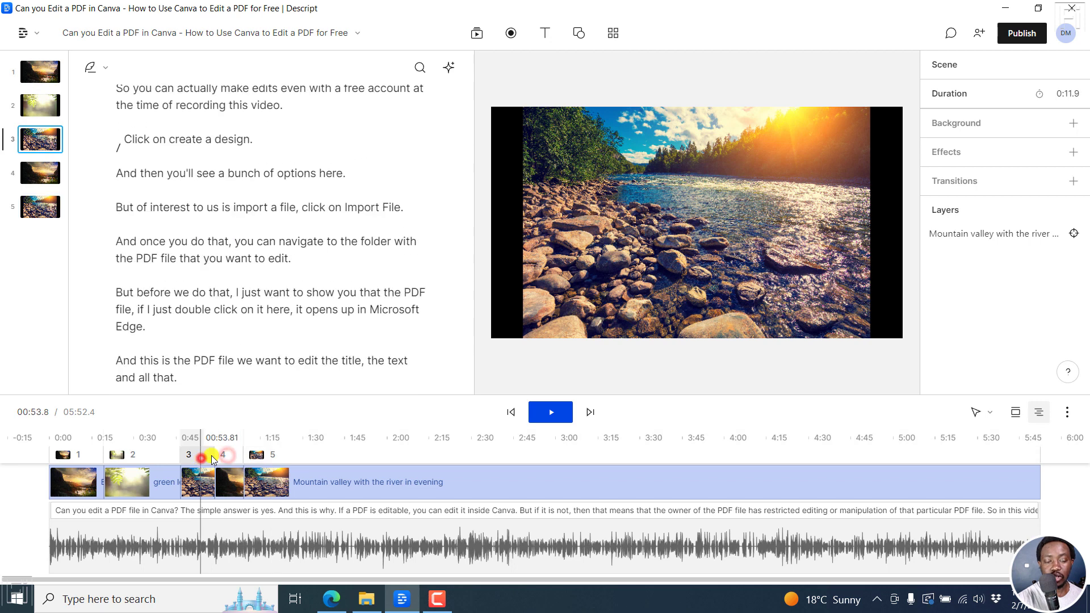
{"action": "left_click", "coordinate": [240, 454]}
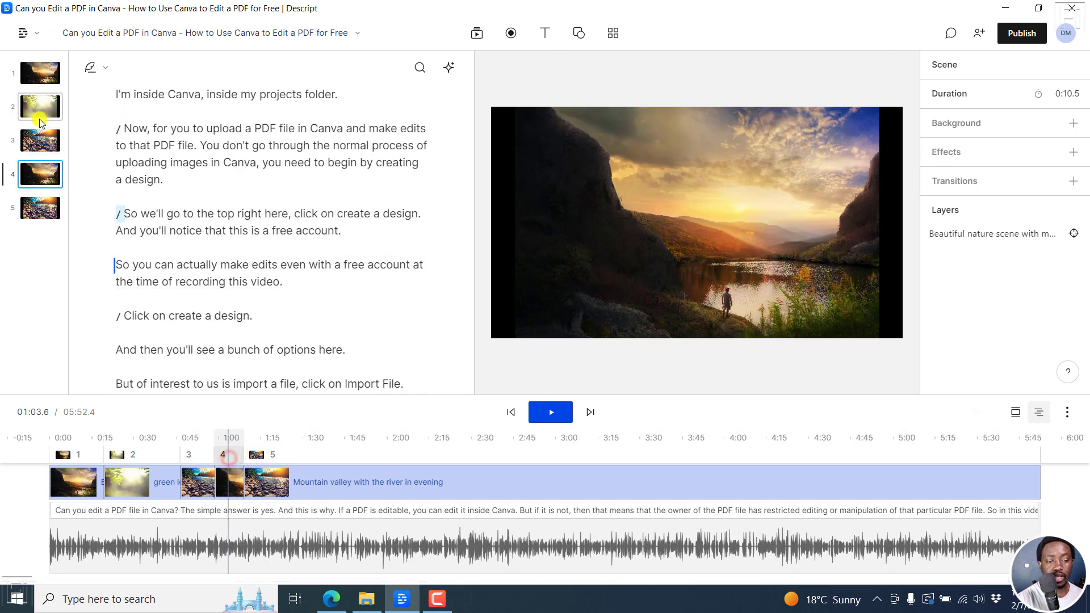
{"action": "left_click", "coordinate": [39, 114]}
{"action": "left_click", "coordinate": [36, 77]}
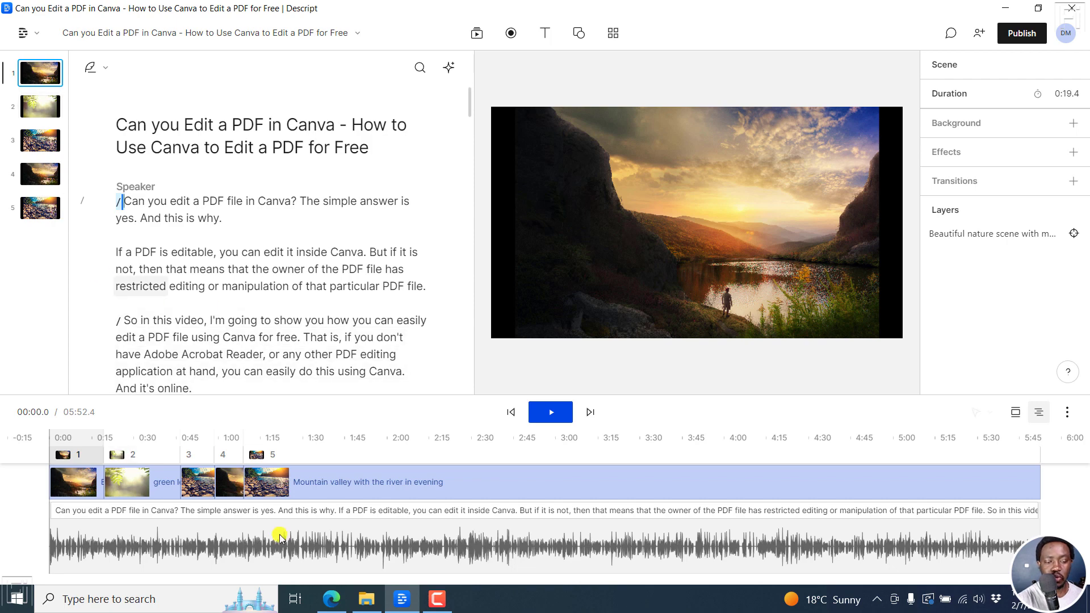
{"action": "left_click", "coordinate": [153, 456]}
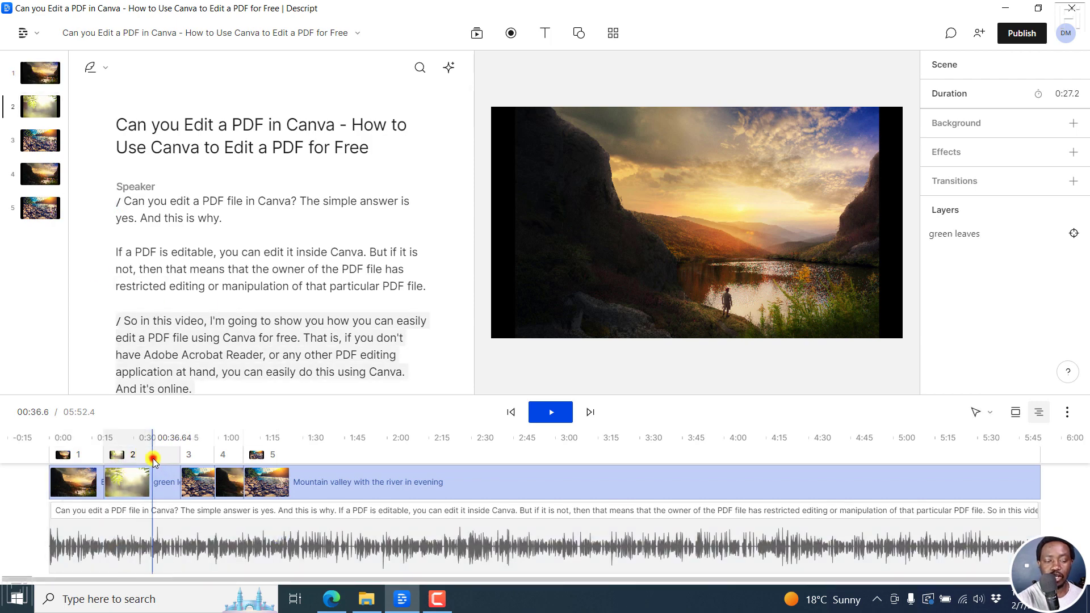
{"action": "left_click", "coordinate": [199, 453]}
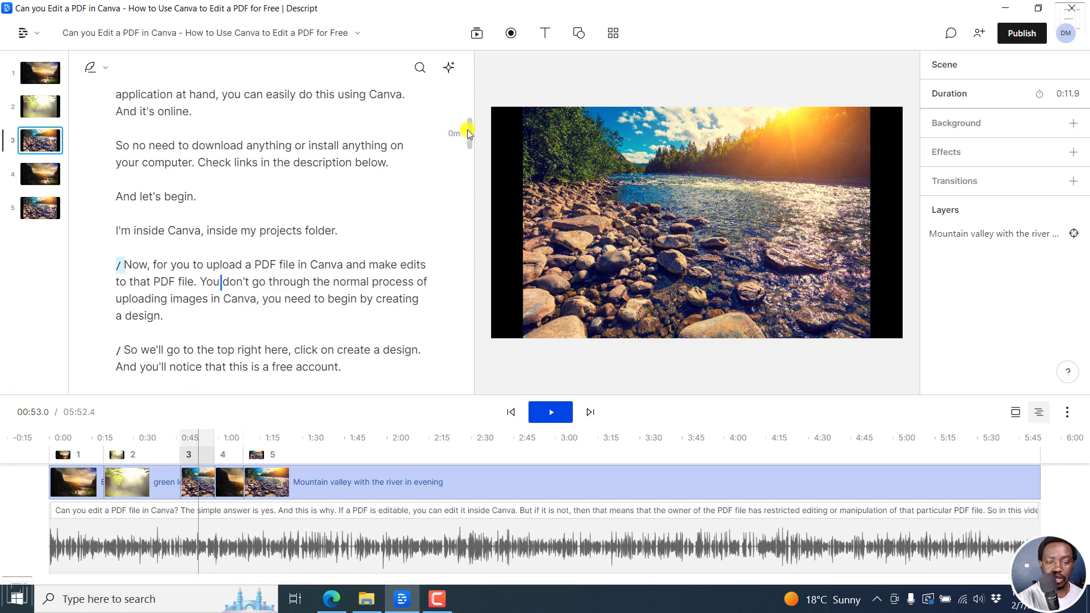
Stack the green leaves and Mountain valley images as extra layers in scene 1, and enlarge the timeline to show them.
{"action": "scroll", "coordinate": [469, 134], "scroll_direction": "up", "scroll_amount": 10}
{"action": "left_click", "coordinate": [476, 35]}
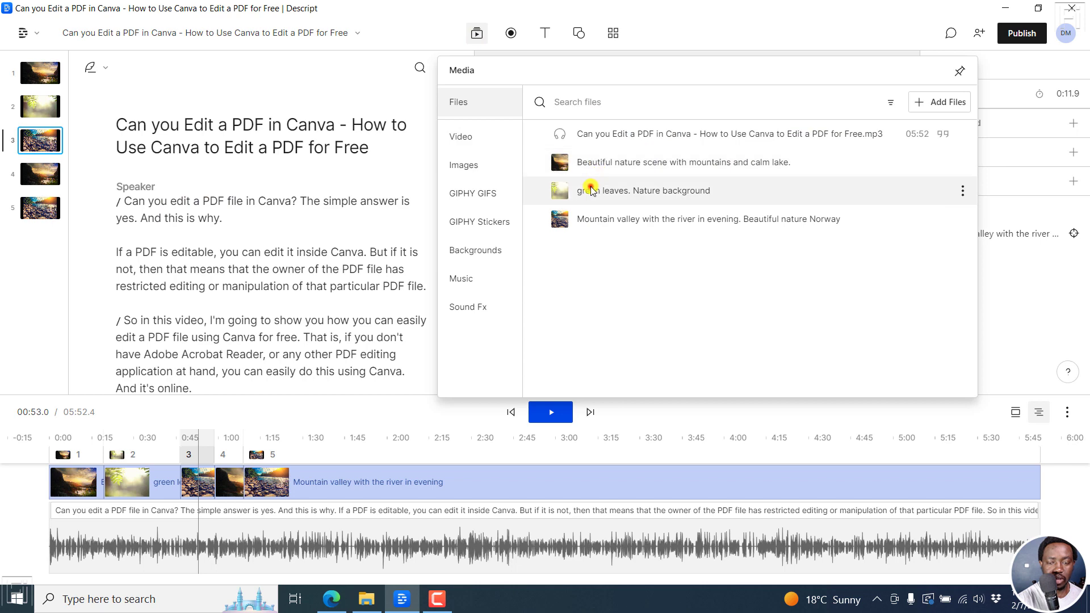
{"action": "left_click_drag", "start_coordinate": [590, 190], "coordinate": [136, 225]}
{"action": "left_click", "coordinate": [476, 33]}
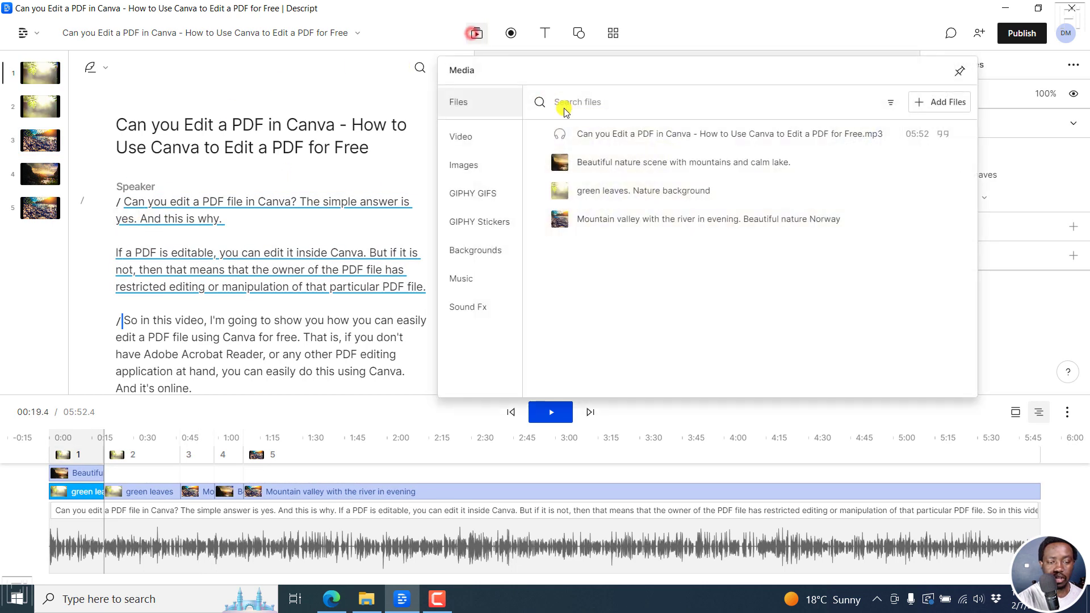
{"action": "left_click_drag", "start_coordinate": [602, 220], "coordinate": [156, 226]}
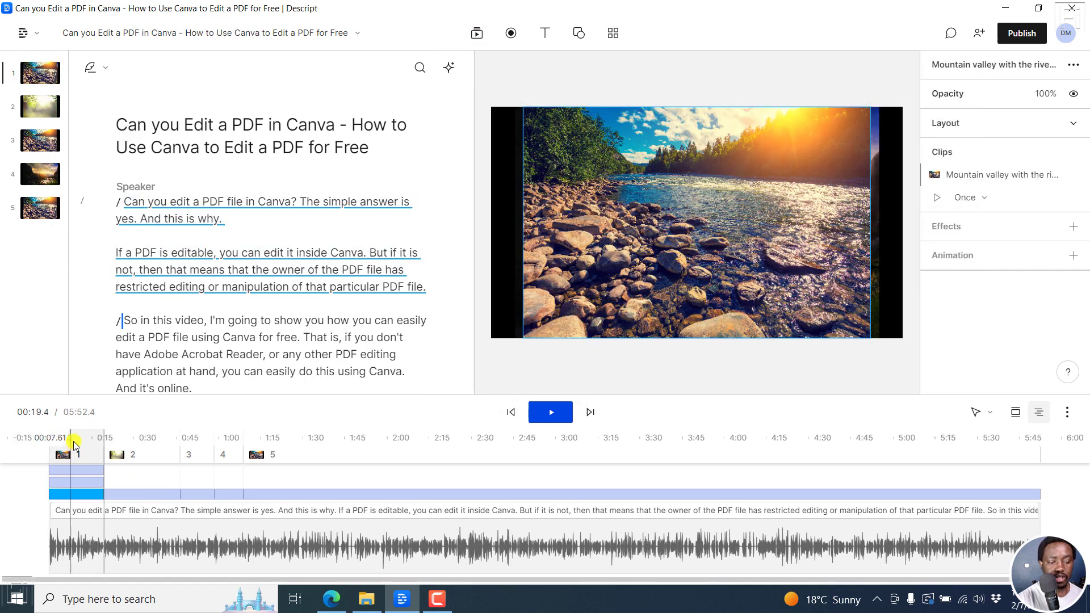
{"action": "left_click", "coordinate": [510, 412]}
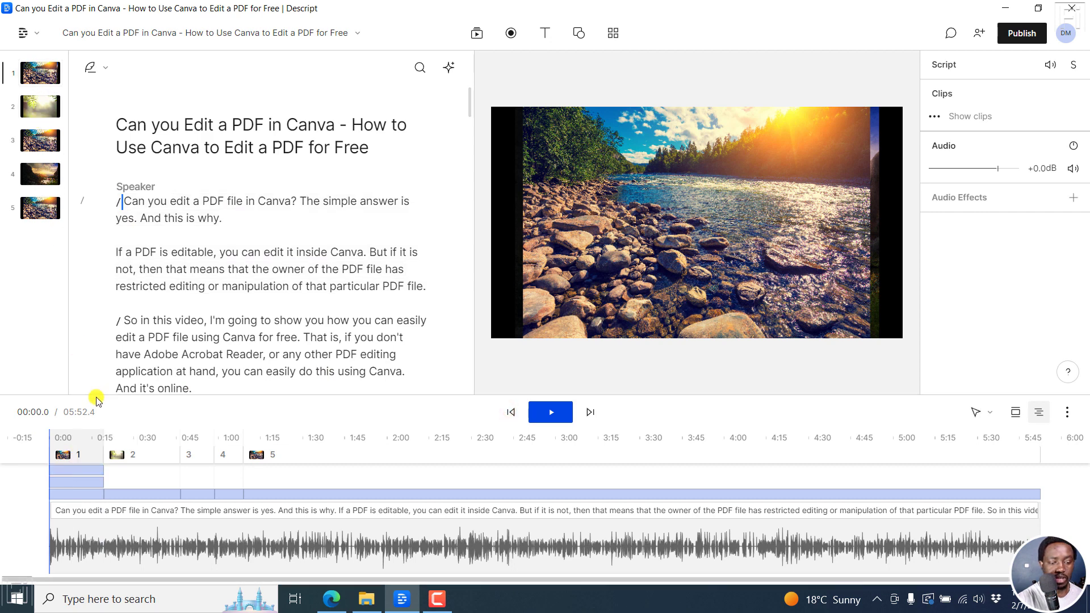
{"action": "left_click_drag", "start_coordinate": [96, 396], "coordinate": [102, 288]}
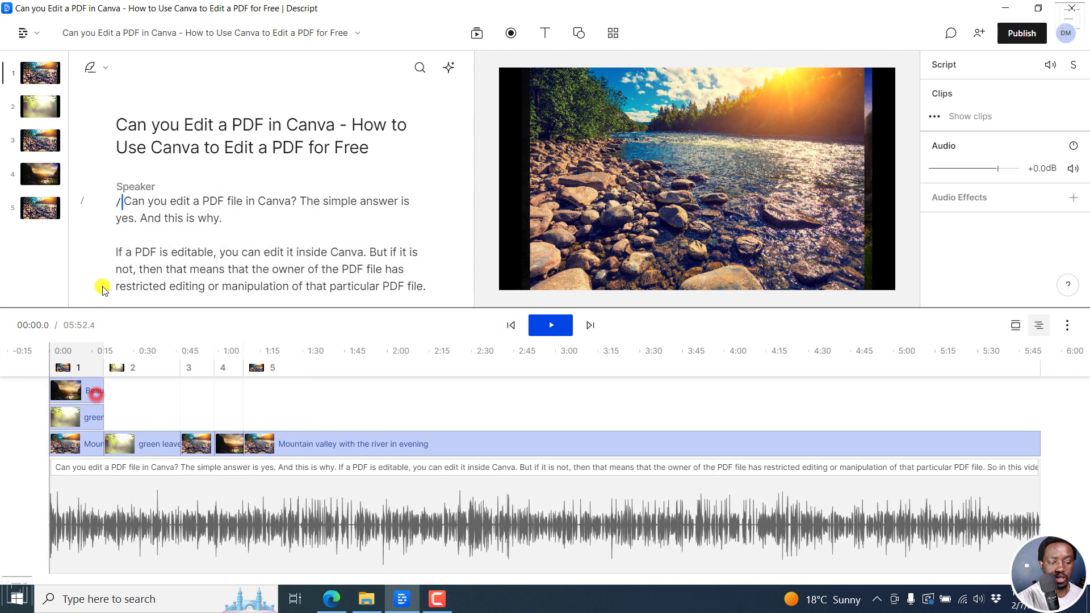
Select each of scene 1's three stacked layers in the timeline in turn, and return to the beginning of the script.
{"action": "left_click", "coordinate": [62, 391]}
{"action": "left_click", "coordinate": [63, 418]}
{"action": "left_click", "coordinate": [66, 444]}
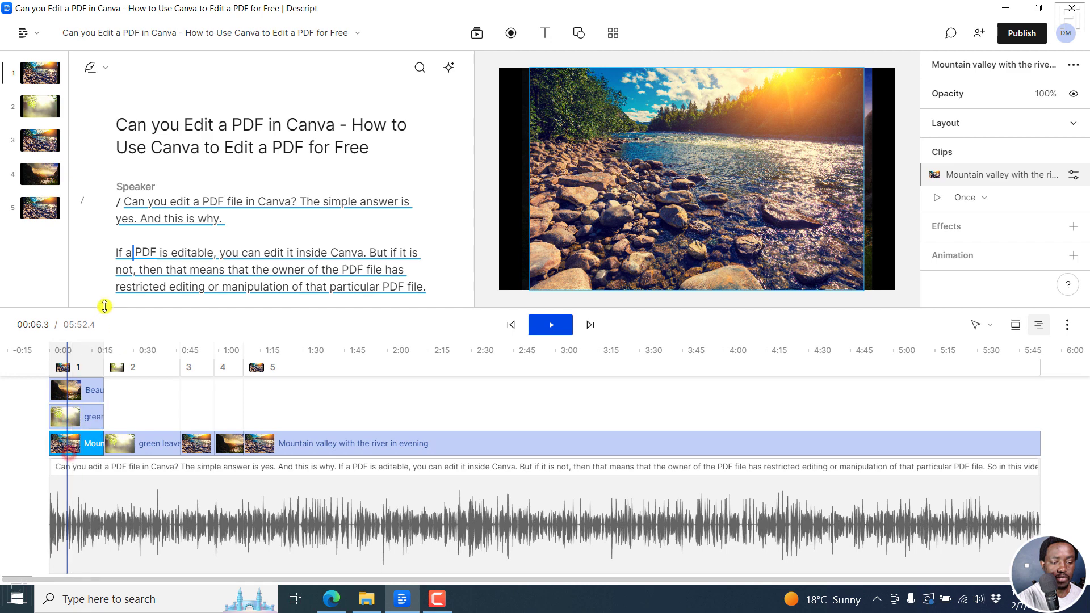
{"action": "left_click", "coordinate": [135, 209]}
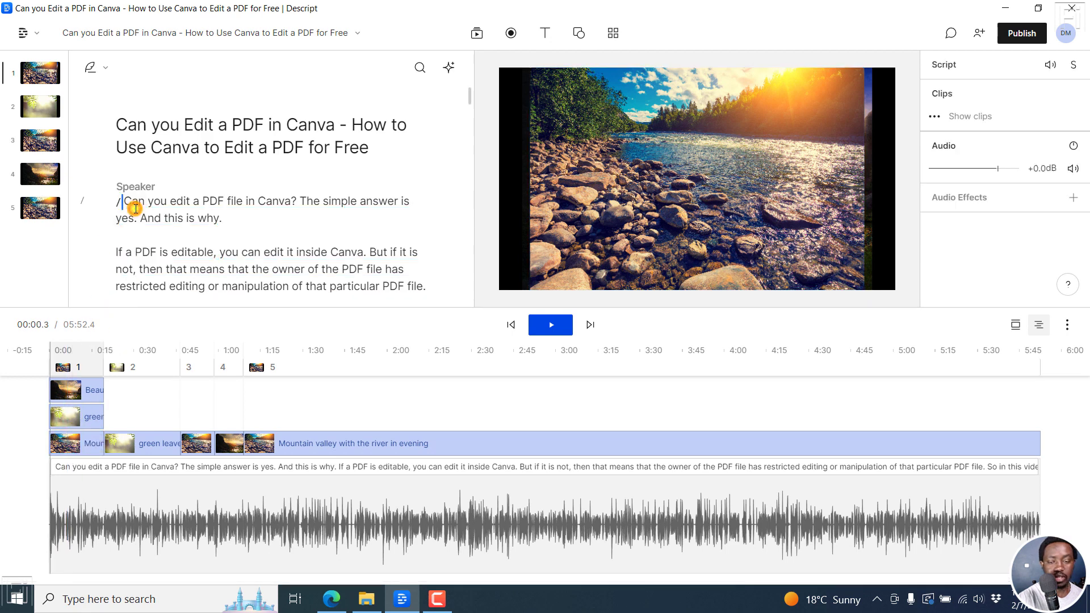
Use Select layer on the canvas to pick the Green leaves layer and the Beautiful nature scene layer from scene 1's stack.
{"action": "right_click", "coordinate": [642, 152]}
{"action": "mouse_move", "coordinate": [702, 164]}
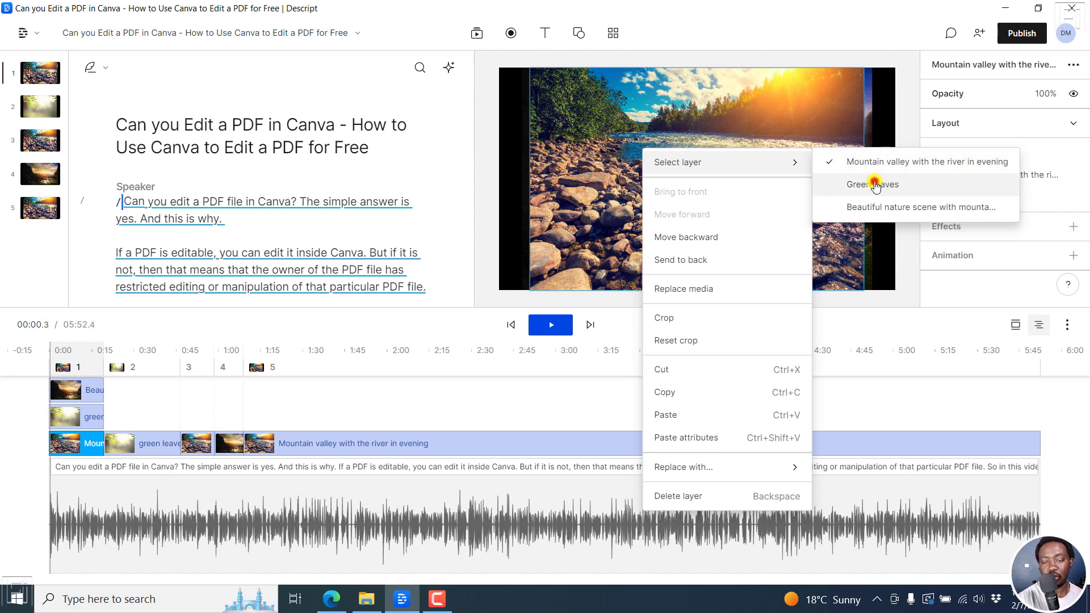
{"action": "left_click", "coordinate": [875, 186]}
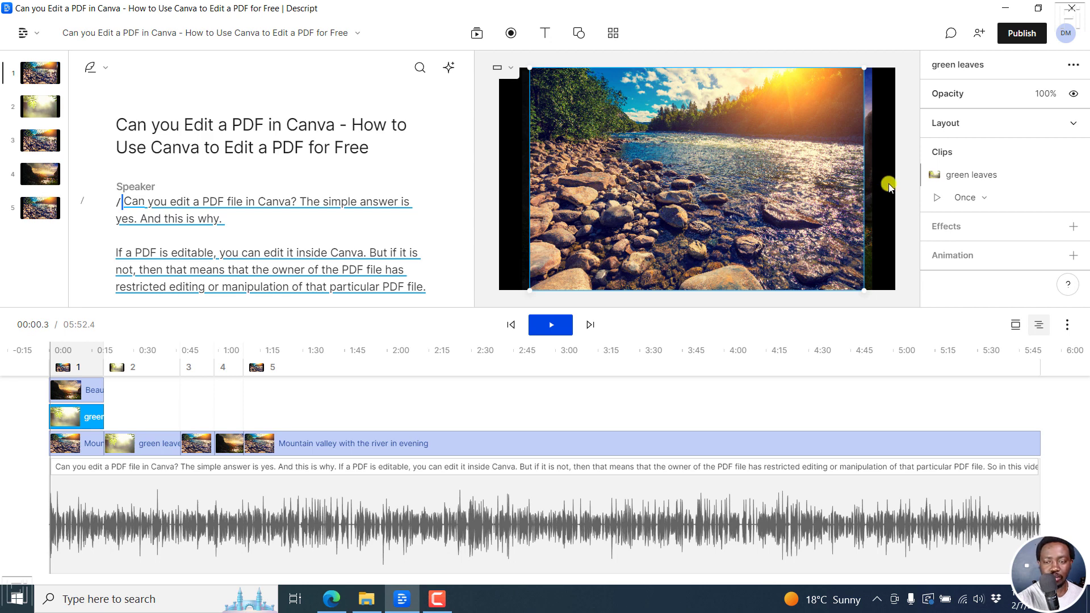
{"action": "right_click", "coordinate": [734, 162]}
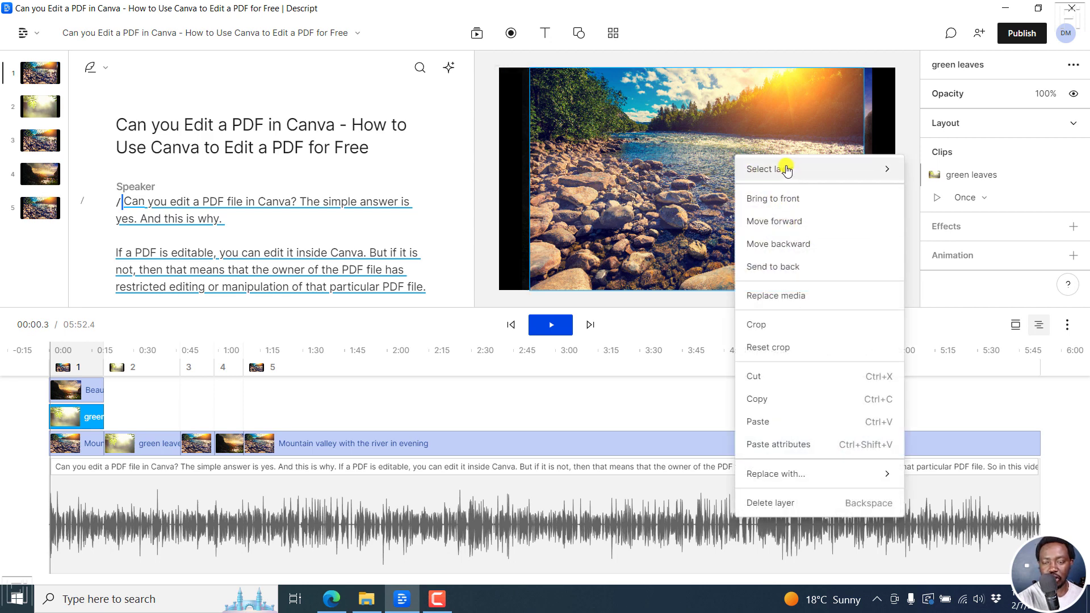
{"action": "mouse_move", "coordinate": [786, 169]}
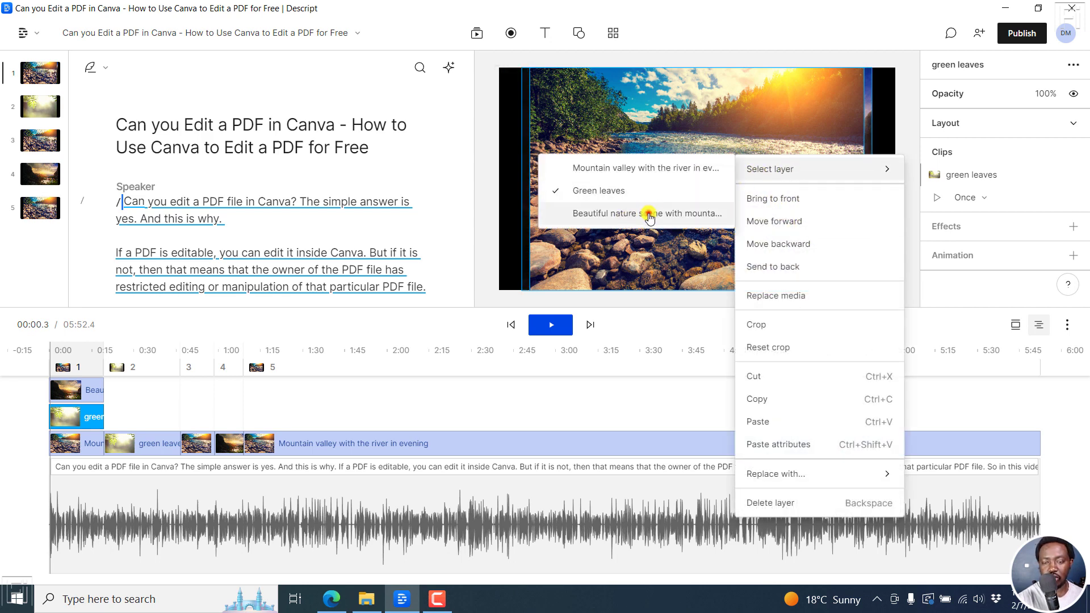
{"action": "left_click", "coordinate": [649, 214]}
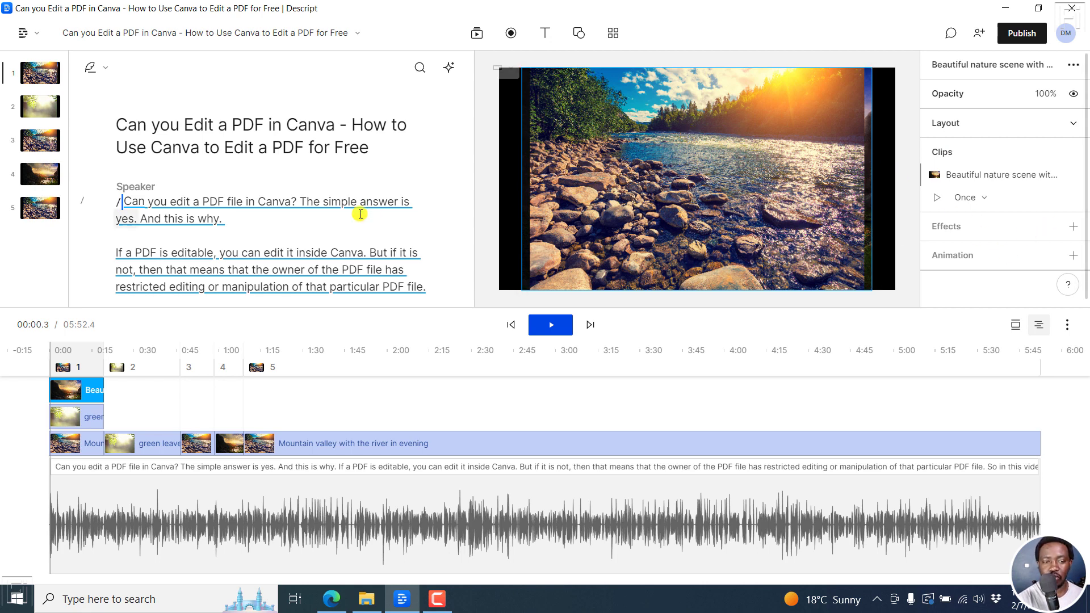
Save scene 2 with the green leaves image from the Scene Rail into a newly created template.
{"action": "left_click", "coordinate": [40, 79]}
{"action": "left_click", "coordinate": [41, 110]}
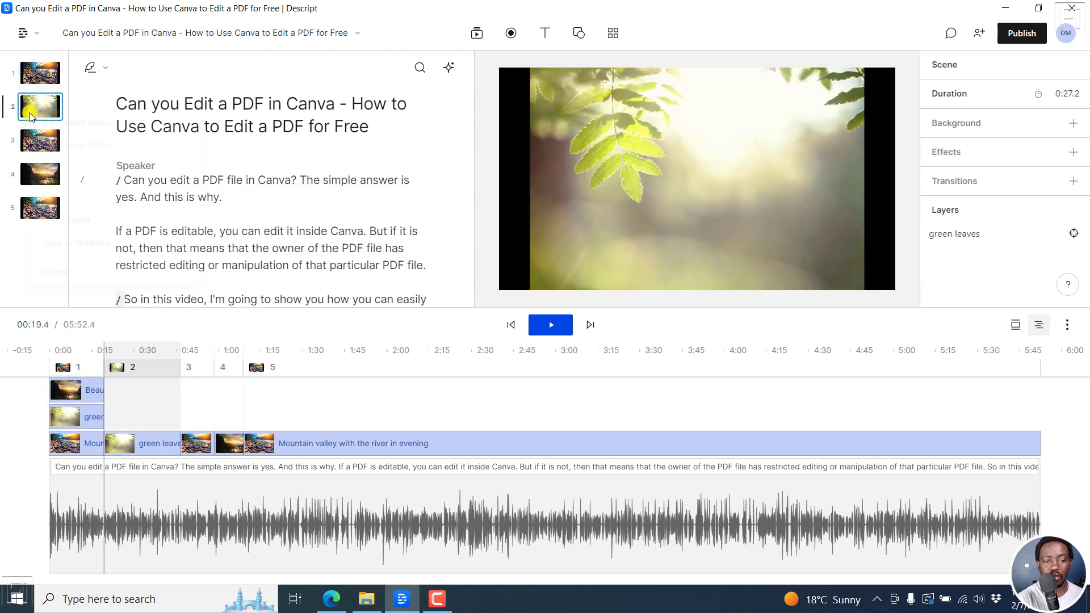
{"action": "right_click", "coordinate": [31, 112]}
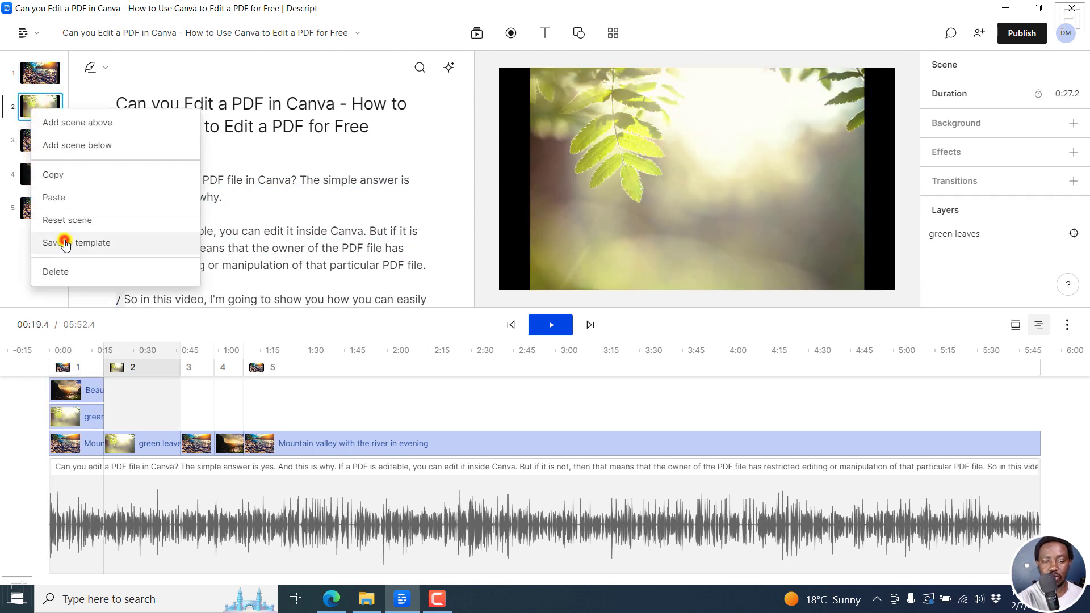
{"action": "left_click", "coordinate": [65, 243]}
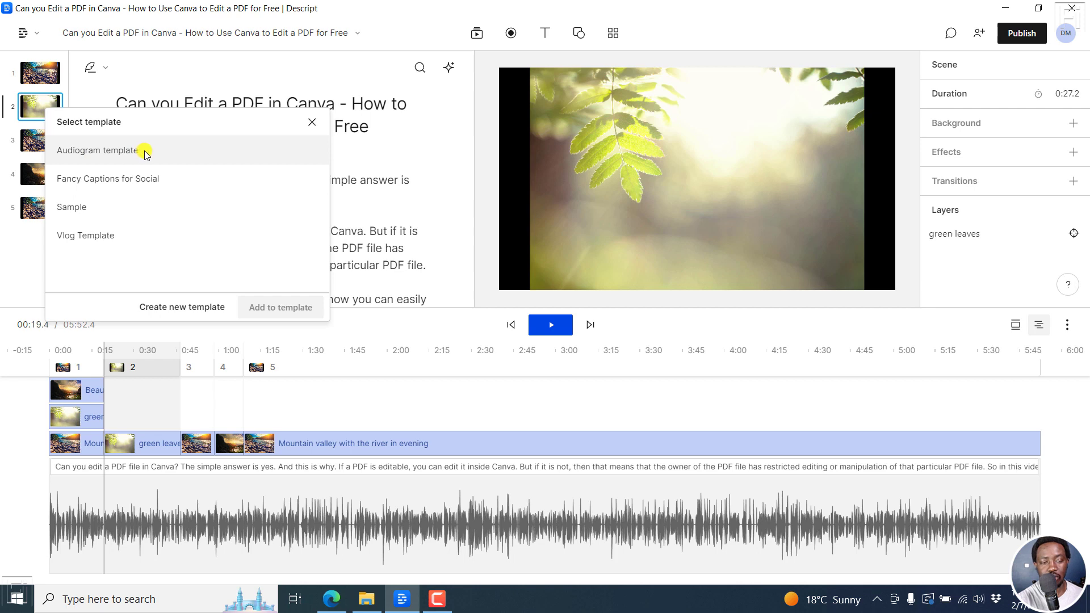
{"action": "left_click", "coordinate": [181, 307]}
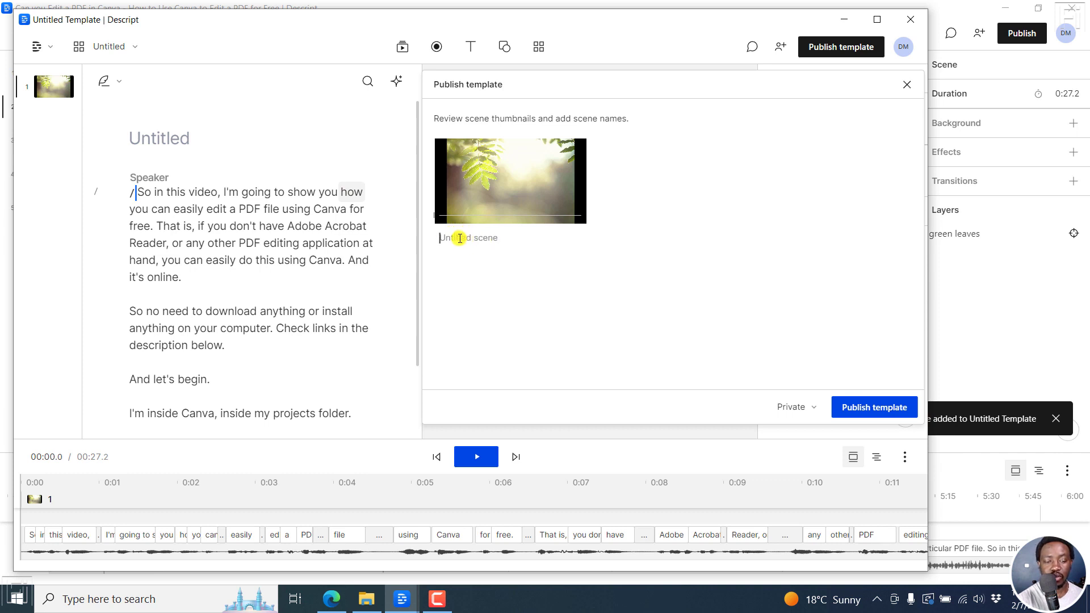
Name the template's scene Slide 1 and publish the template as Private.
{"action": "left_click", "coordinate": [416, 190]}
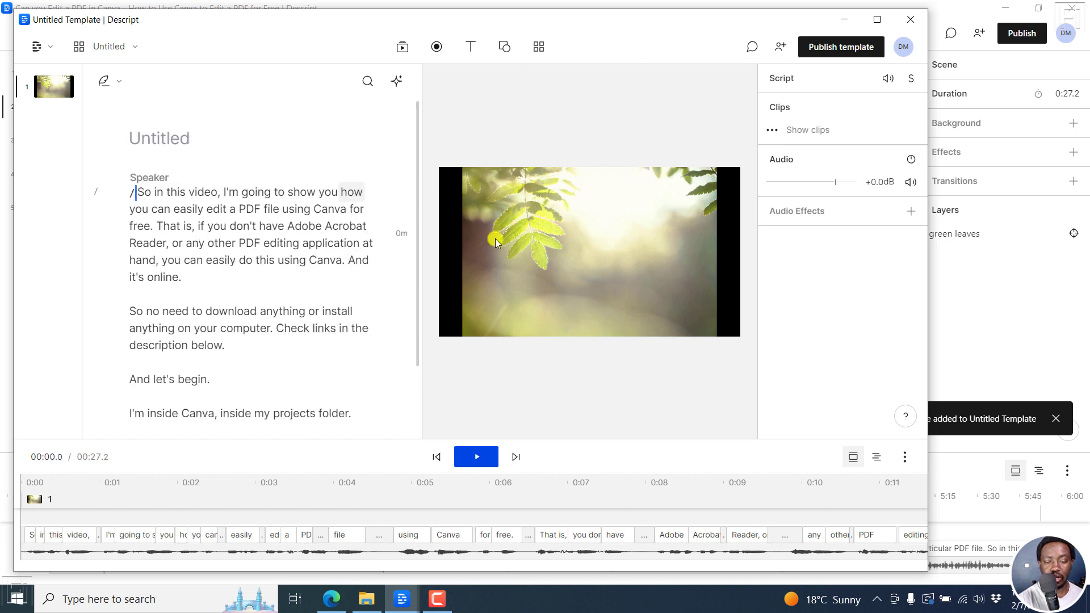
{"action": "left_click", "coordinate": [656, 367]}
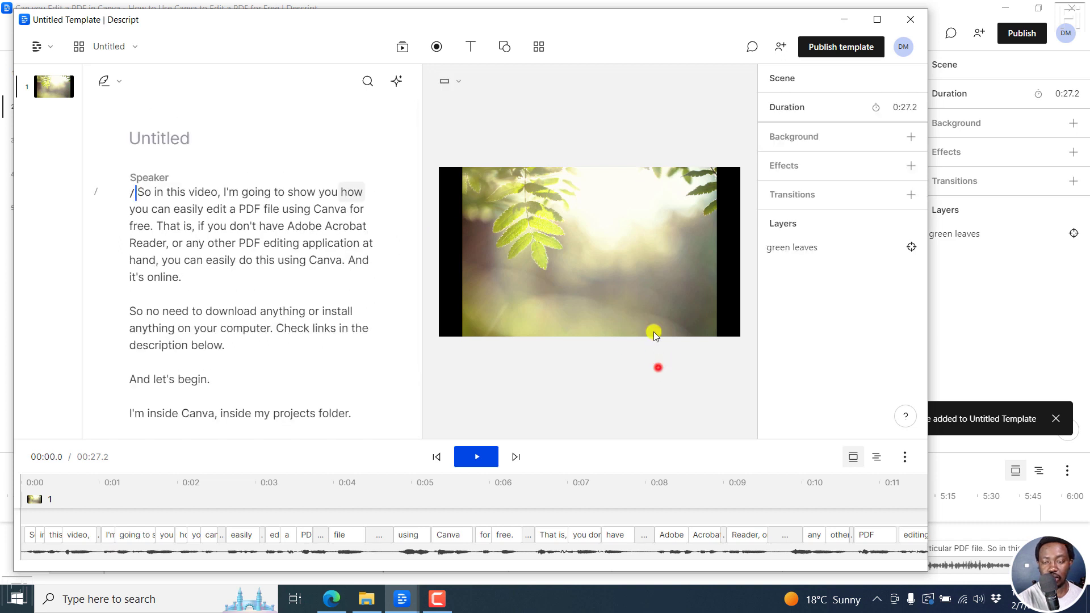
{"action": "left_click", "coordinate": [822, 48]}
{"action": "left_click", "coordinate": [503, 239]}
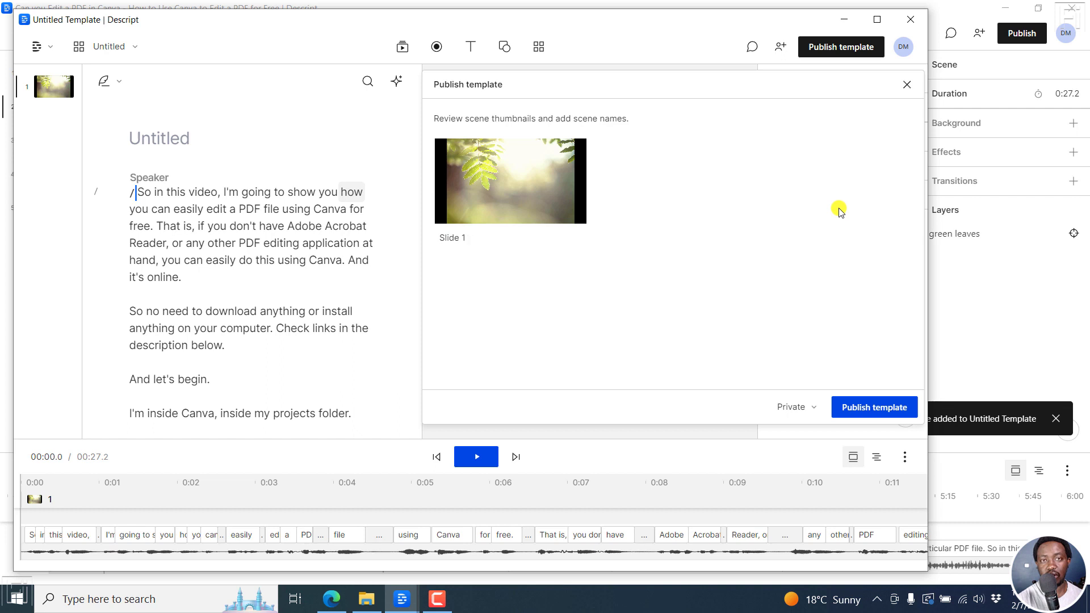
{"action": "left_click", "coordinate": [874, 409]}
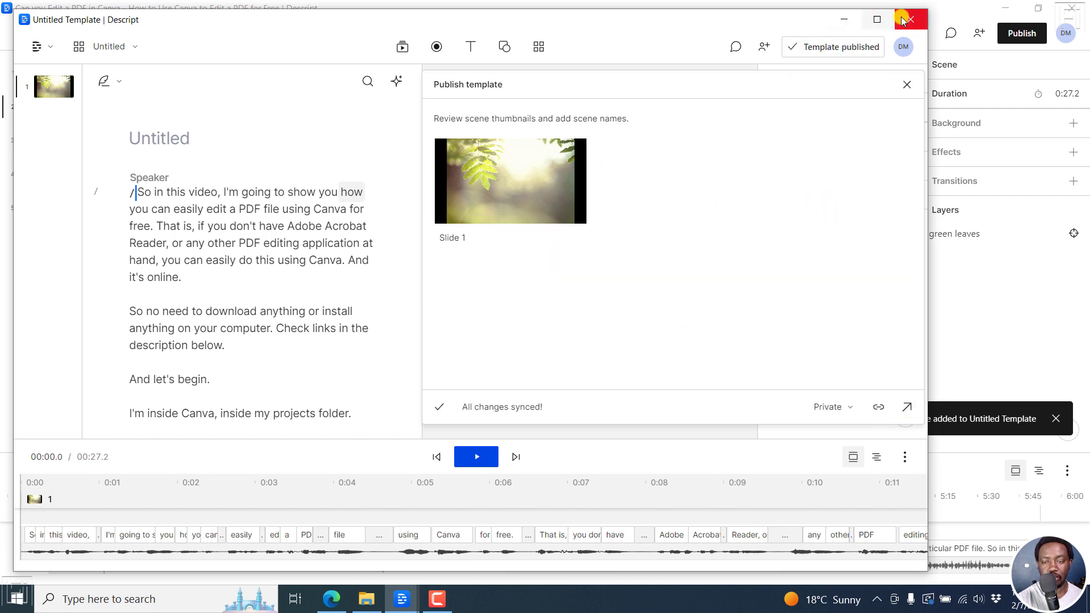
Examine the published Untitled Template and its options among My Templates, and close the template window.
{"action": "left_click", "coordinate": [402, 47]}
{"action": "left_click", "coordinate": [907, 84]}
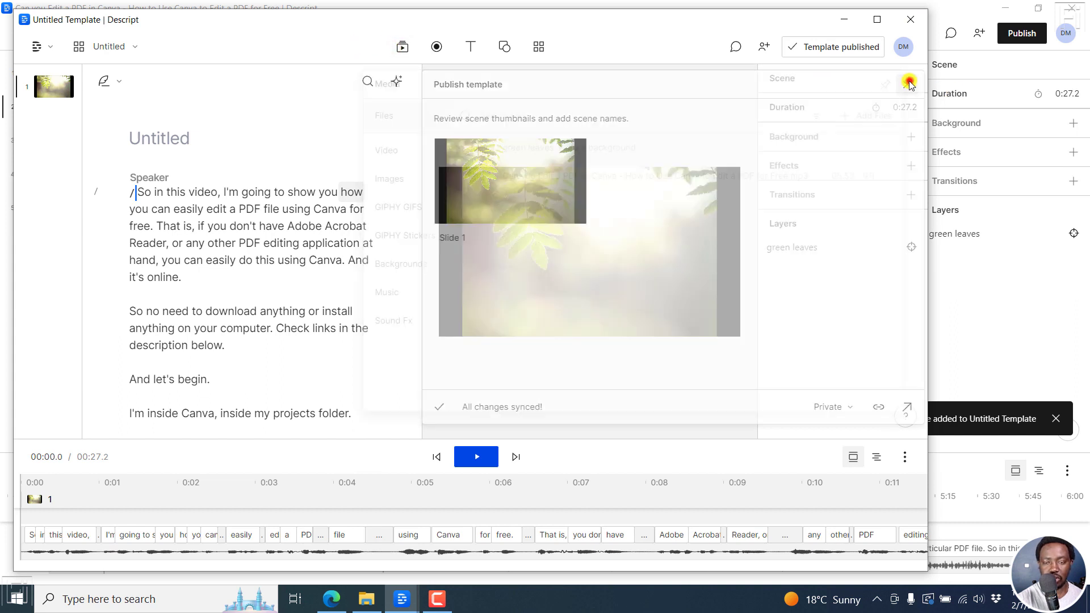
{"action": "left_click", "coordinate": [540, 49]}
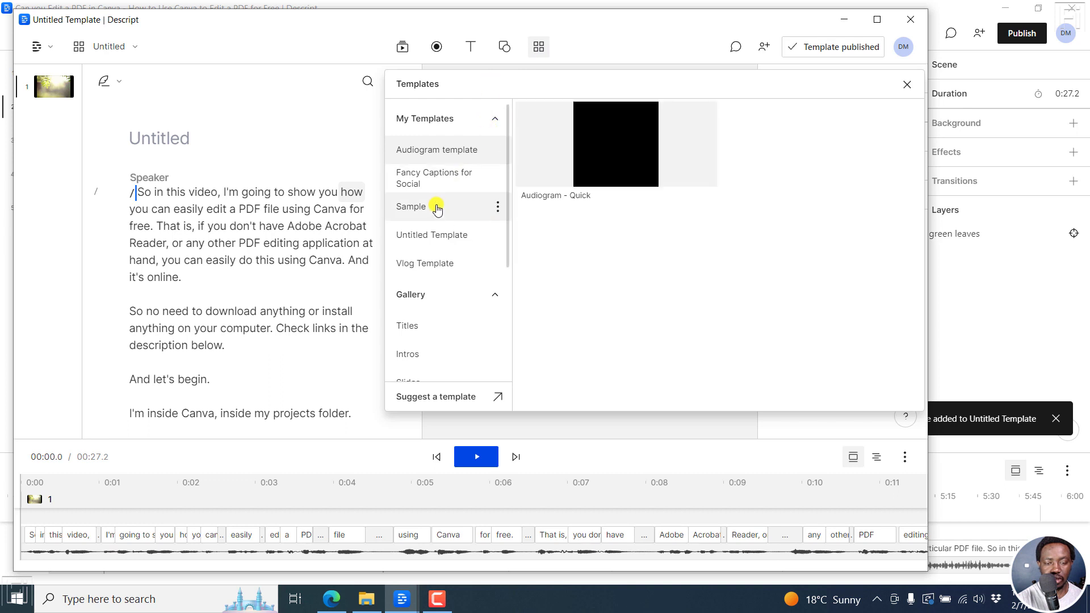
{"action": "left_click", "coordinate": [427, 232]}
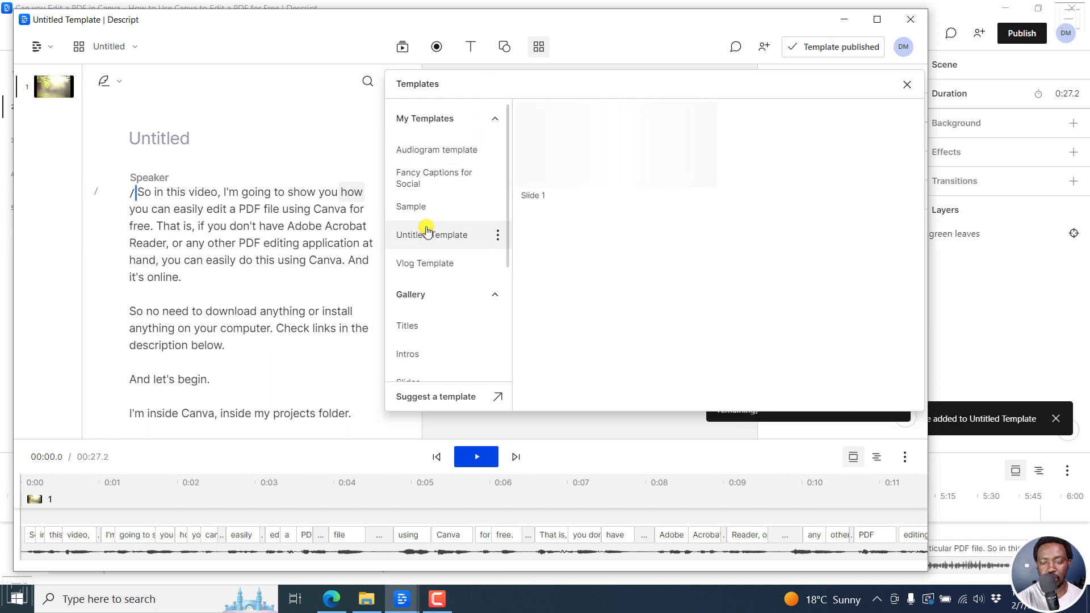
{"action": "left_click", "coordinate": [496, 236]}
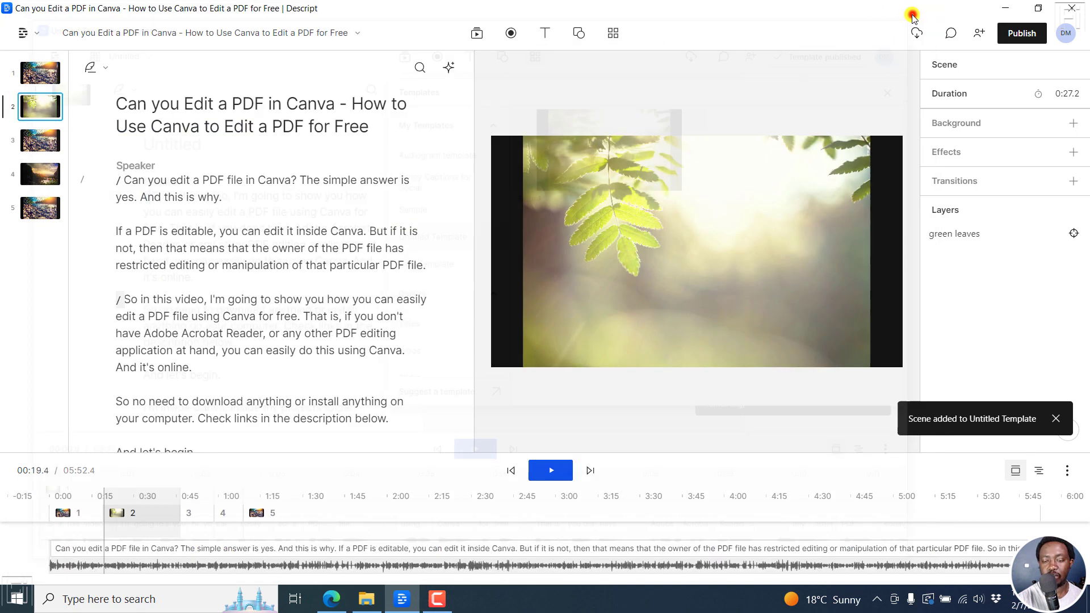
{"action": "left_click", "coordinate": [911, 20]}
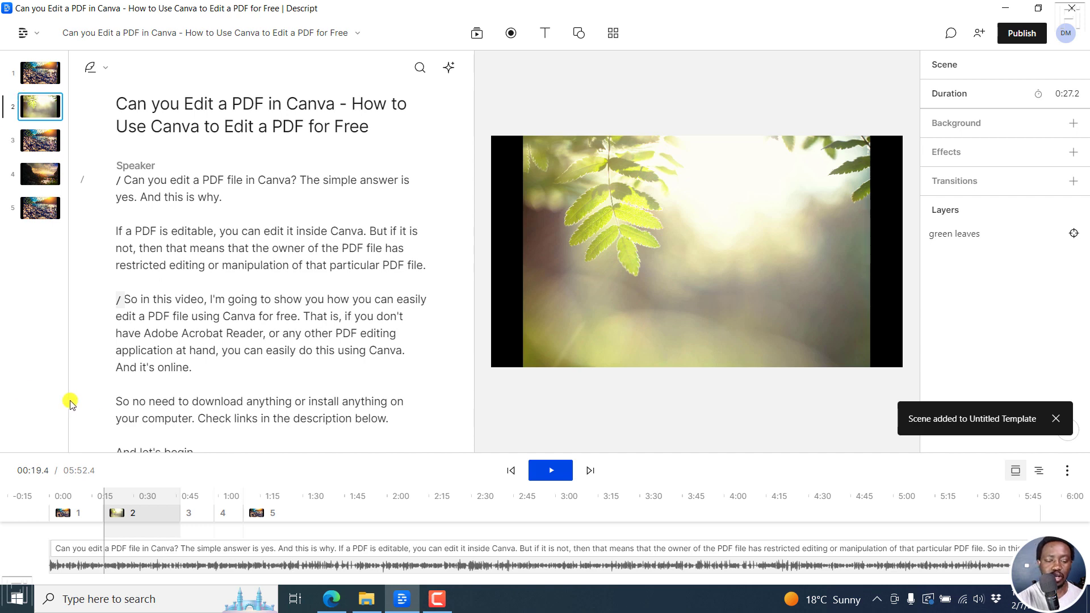
Check the Version 57 Release notes in the browser, and enlarge the timeline in Descript with all layers shown.
{"action": "left_click", "coordinate": [333, 601]}
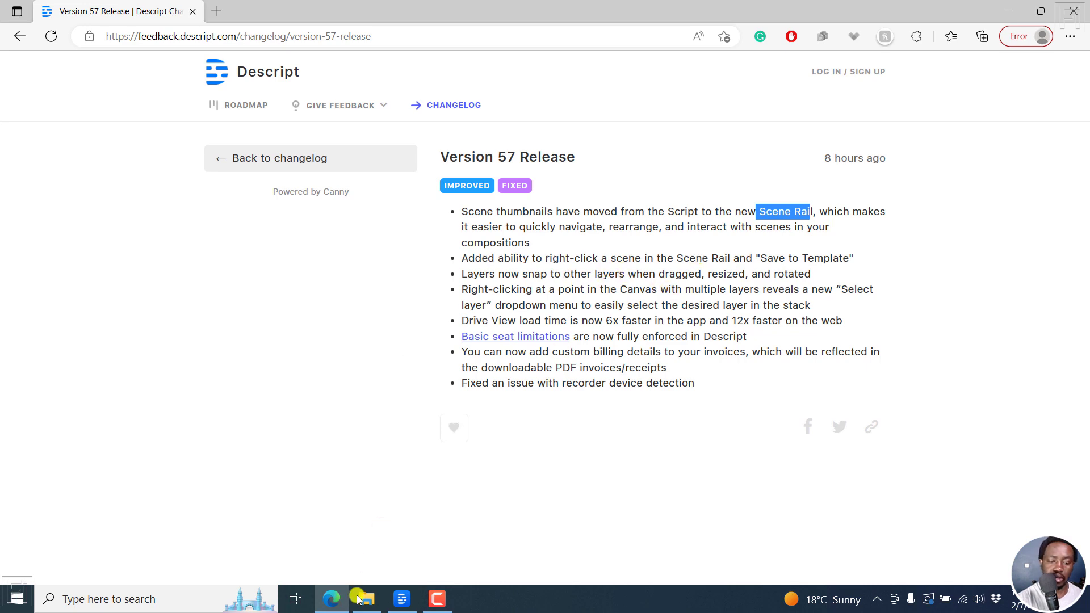
{"action": "left_click", "coordinate": [402, 599]}
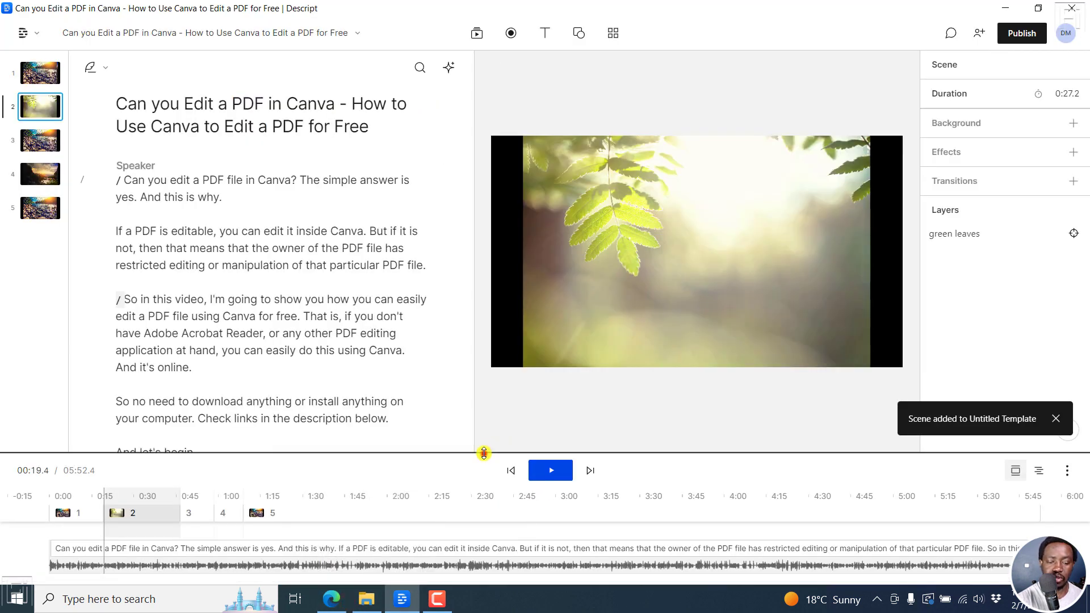
{"action": "left_click_drag", "start_coordinate": [484, 453], "coordinate": [464, 130]}
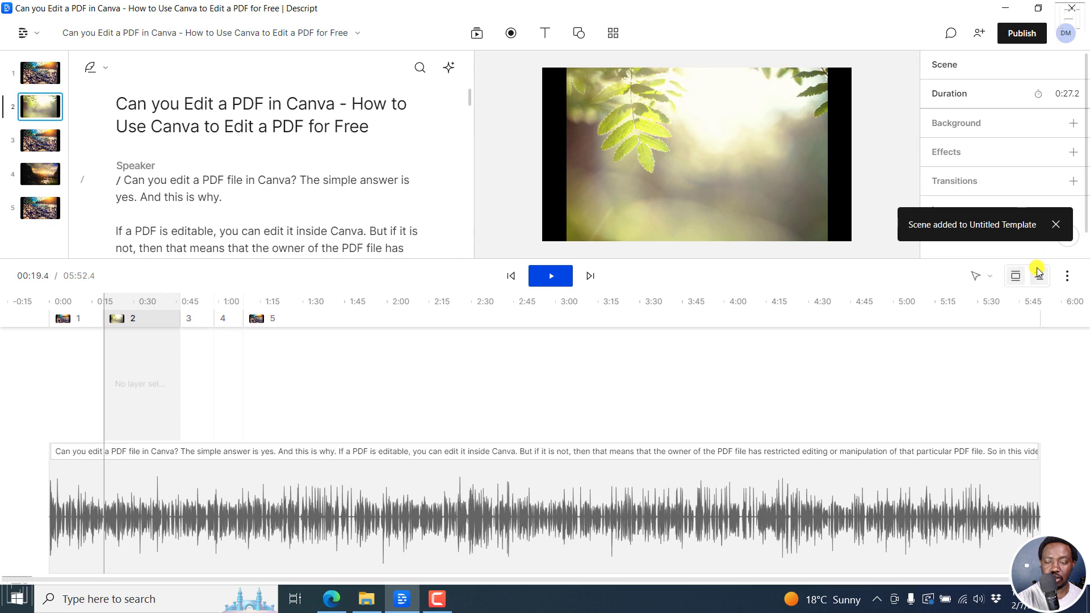
{"action": "left_click", "coordinate": [1038, 277]}
Try to move scene 1's Beautiful nature scene and green leaves layers along the timeline to test layer snapping.
{"action": "mouse_move", "coordinate": [76, 384]}
{"action": "left_mouse_down"}
{"action": "mouse_move", "coordinate": [109, 390]}
{"action": "mouse_move", "coordinate": [75, 385]}
{"action": "left_mouse_up"}
{"action": "left_click", "coordinate": [82, 349]}
{"action": "mouse_move", "coordinate": [82, 346]}
{"action": "left_mouse_down"}
{"action": "mouse_move", "coordinate": [95, 343]}
{"action": "mouse_move", "coordinate": [76, 344]}
{"action": "left_mouse_up"}
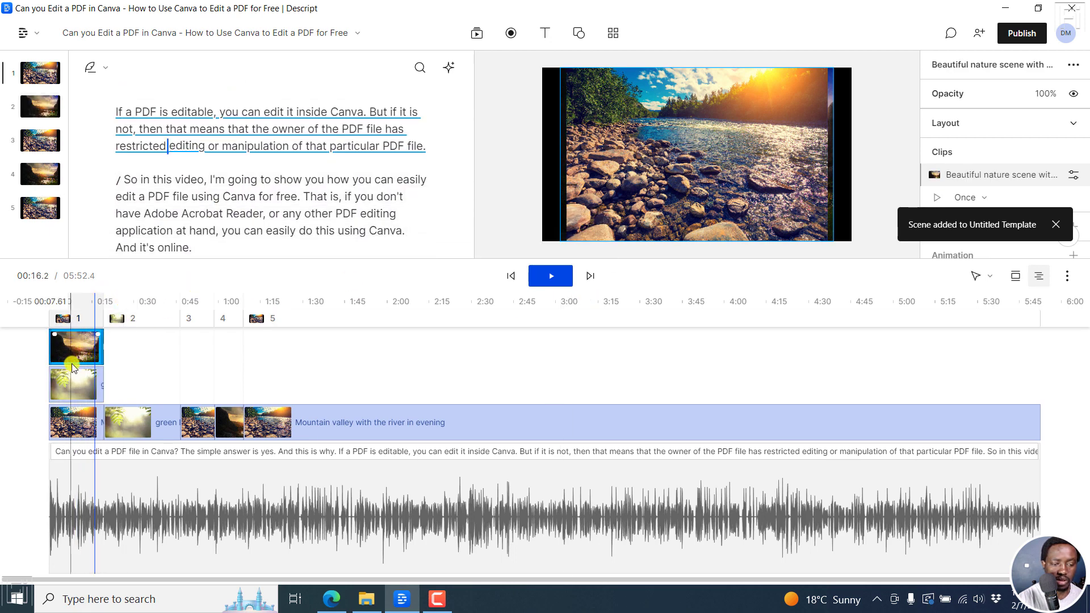
{"action": "left_click_drag", "start_coordinate": [81, 388], "coordinate": [96, 395]}
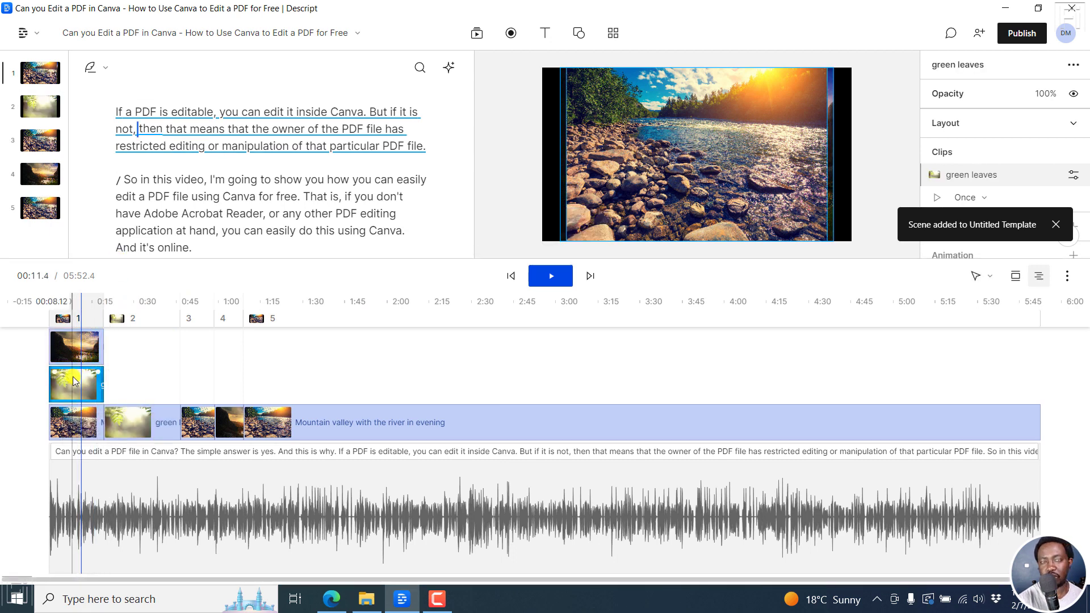
{"action": "left_click_drag", "start_coordinate": [74, 381], "coordinate": [138, 384]}
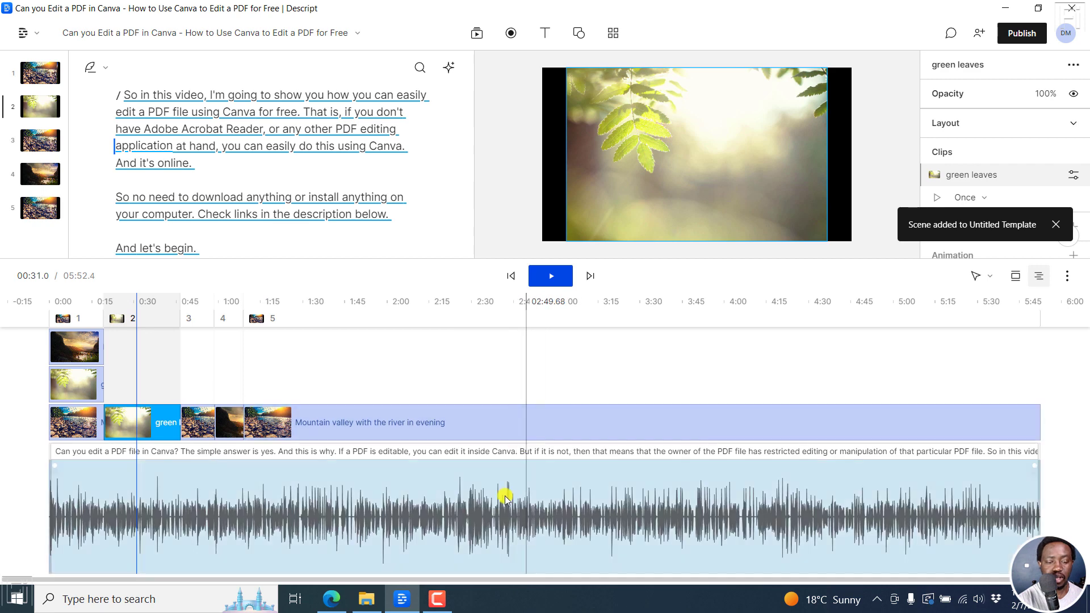
Recheck the Version 57 Release notes in the browser, and return to Descript to view scenes 1, 2 and 3.
{"action": "left_click", "coordinate": [339, 606]}
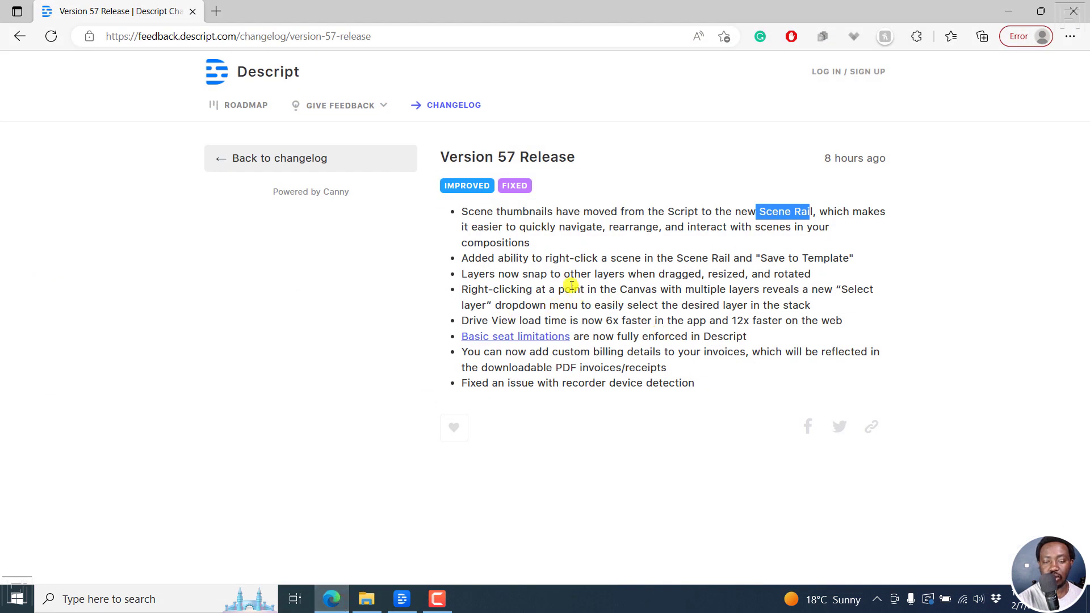
{"action": "left_click", "coordinate": [1008, 12]}
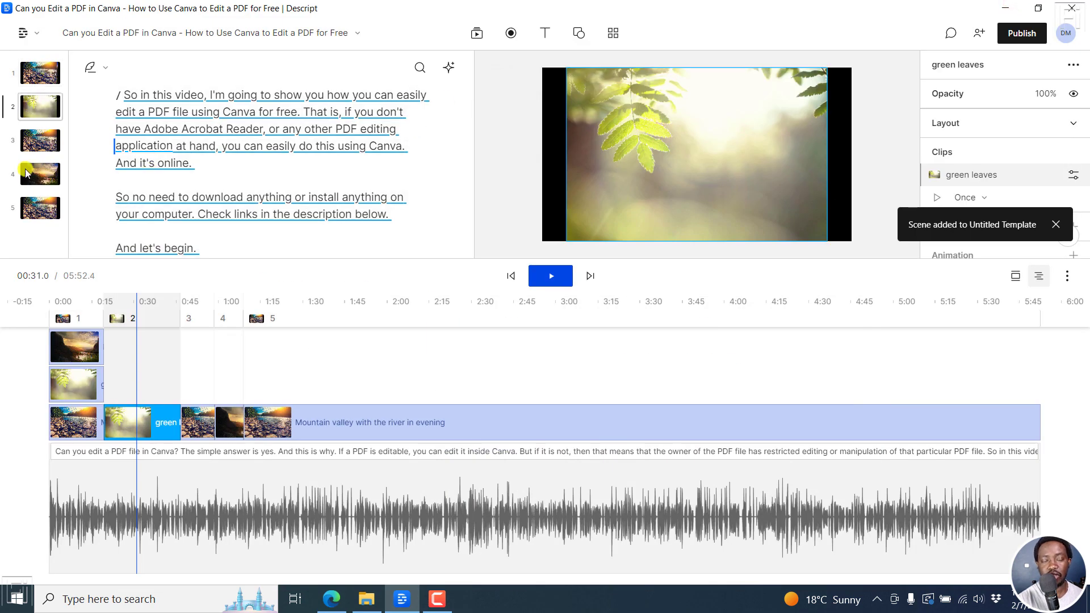
{"action": "left_click", "coordinate": [40, 73]}
{"action": "left_click", "coordinate": [136, 317]}
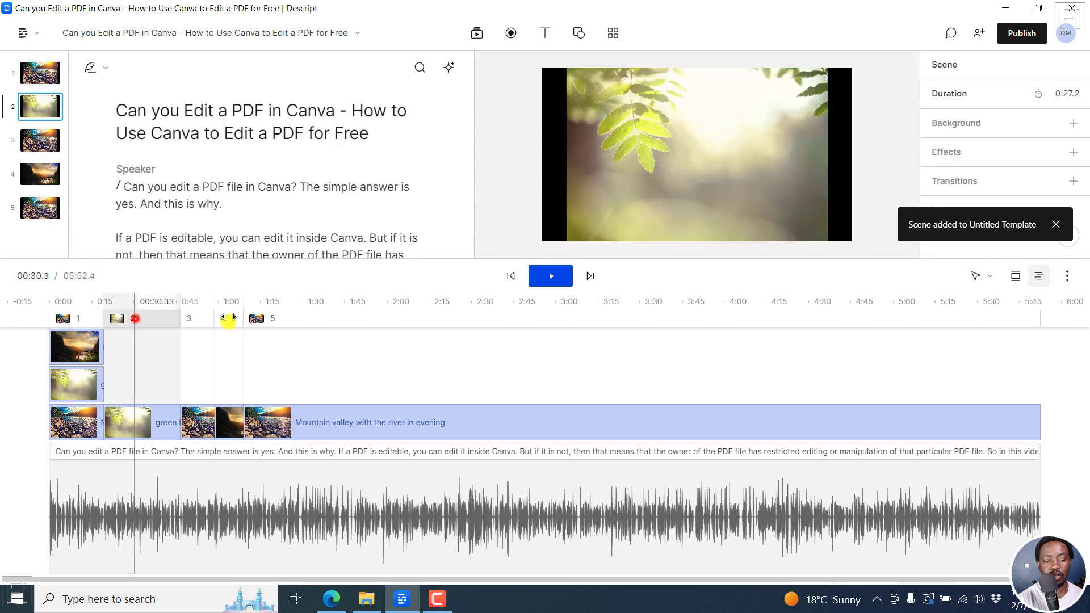
{"action": "left_click", "coordinate": [191, 318]}
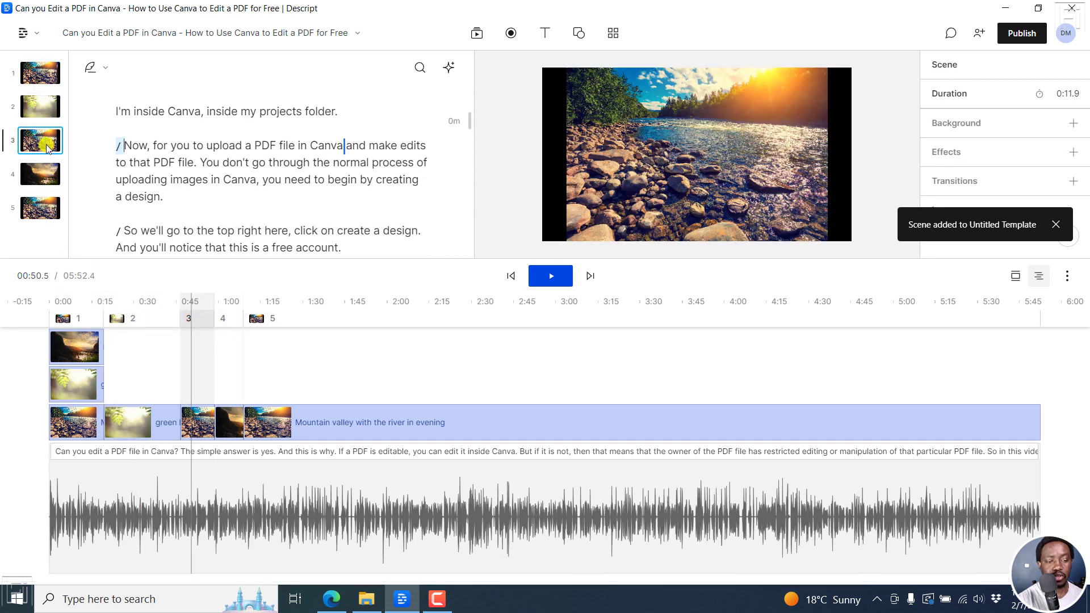
Rearrange the Scene Rail by moving scene 3 above scene 2 and scene 4 below scene 5, and reduce the timeline's height.
{"action": "left_click_drag", "start_coordinate": [43, 142], "coordinate": [39, 94]}
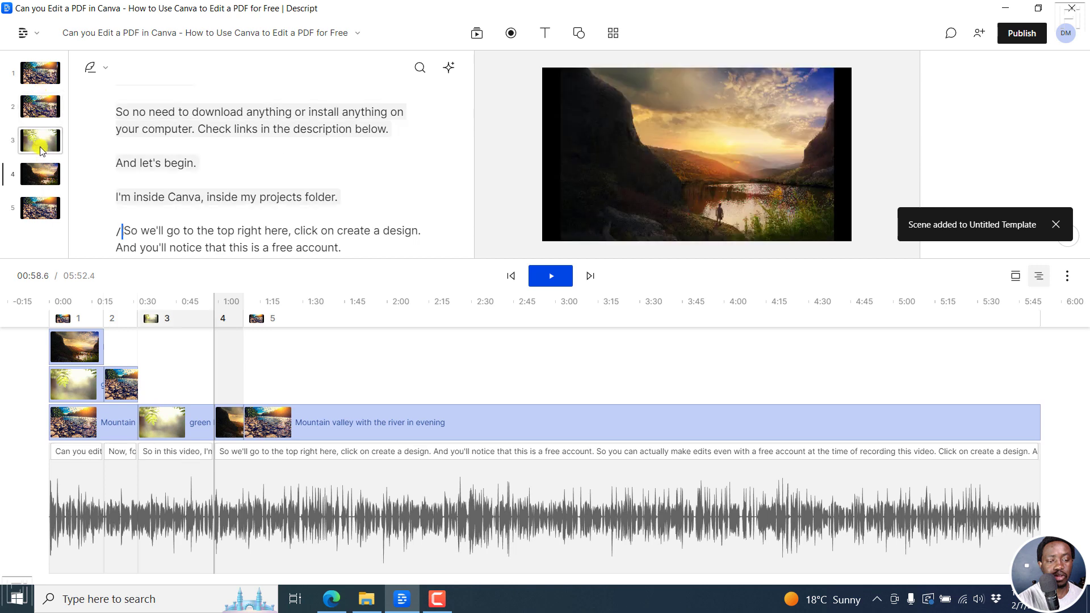
{"action": "left_click_drag", "start_coordinate": [36, 175], "coordinate": [41, 226]}
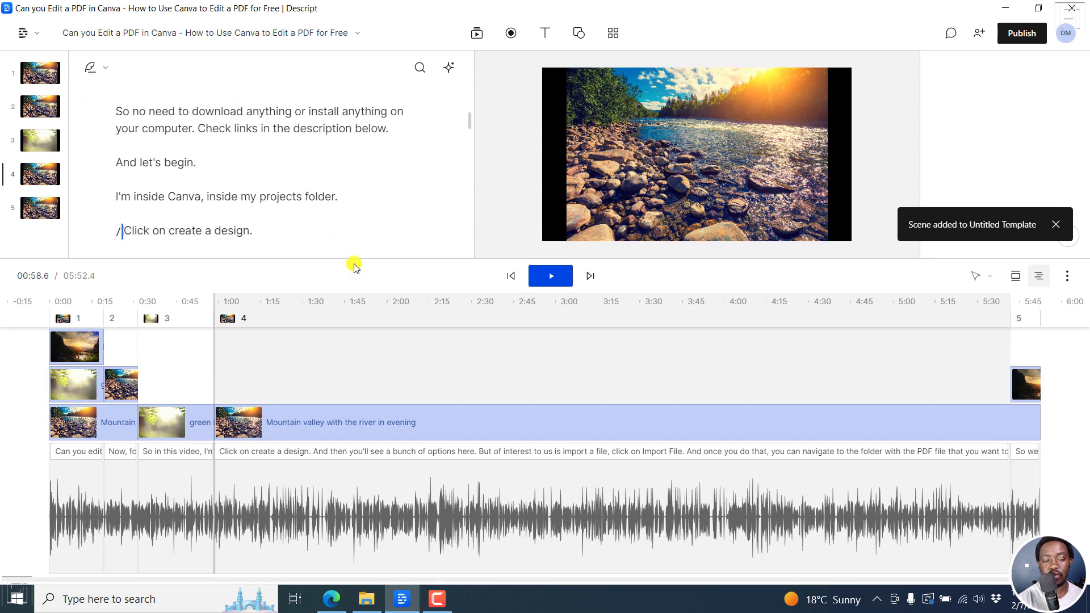
{"action": "left_click_drag", "start_coordinate": [355, 258], "coordinate": [336, 386]}
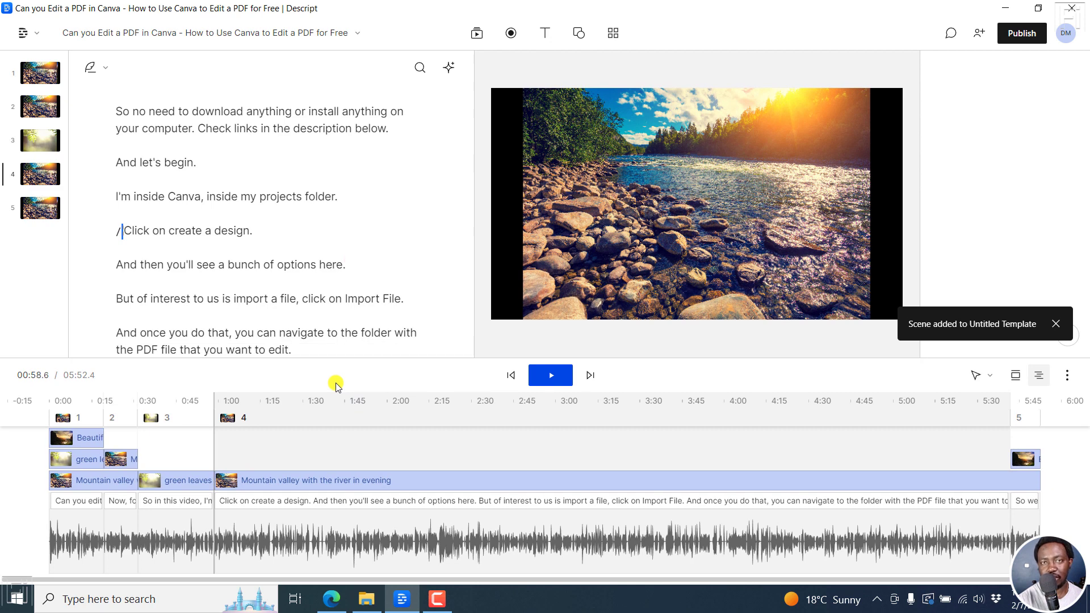